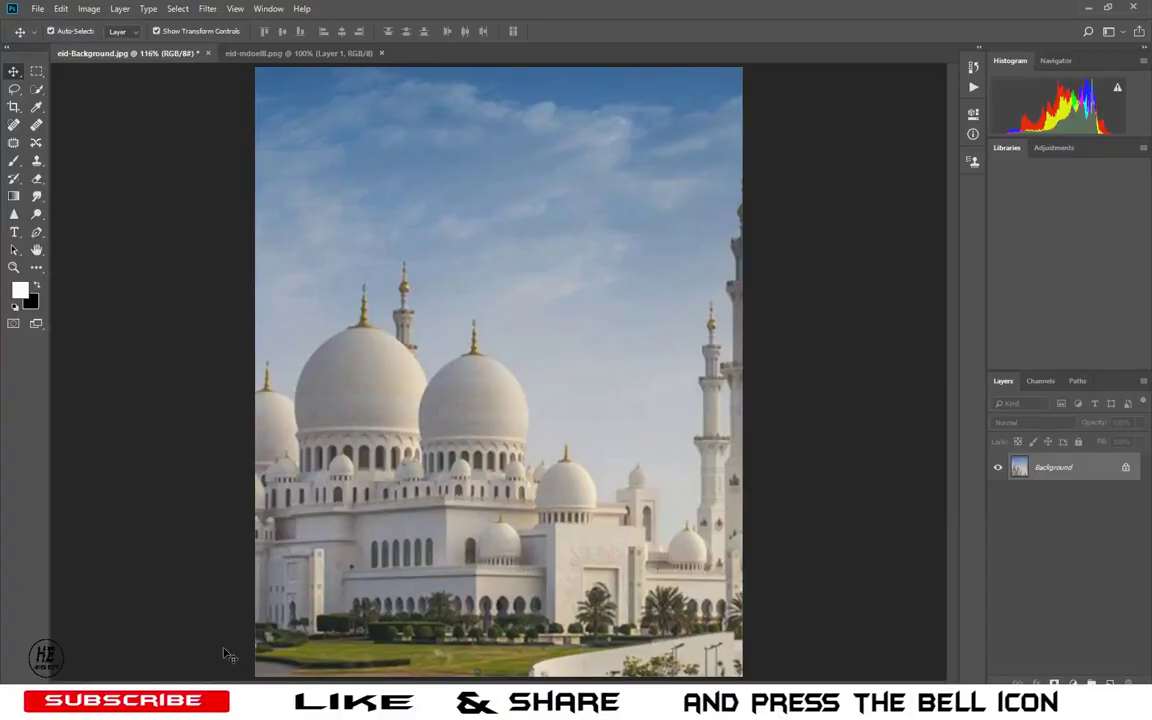
Step: Drag the cut-out man from eid-mdoelll.png into the mosque document as Layer 1
click(267, 53)
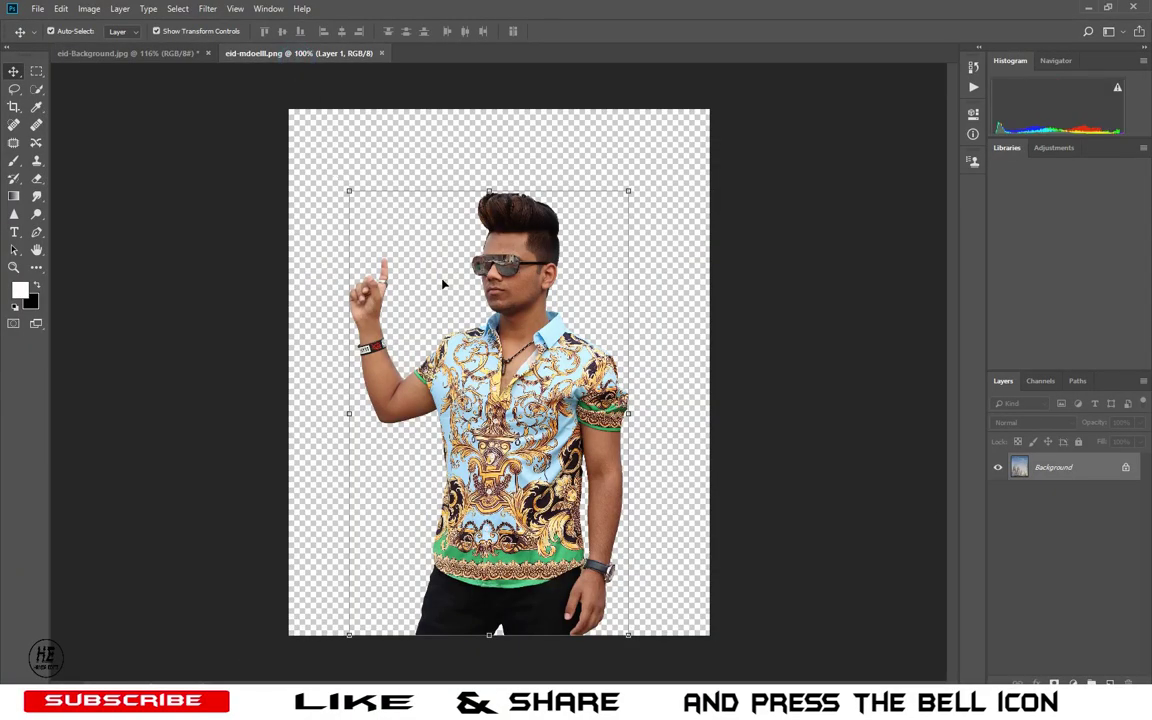
mouse_move(355, 175)
mouse_down()
mouse_move(484, 345)
mouse_move(537, 368)
mouse_move(535, 391)
mouse_up()
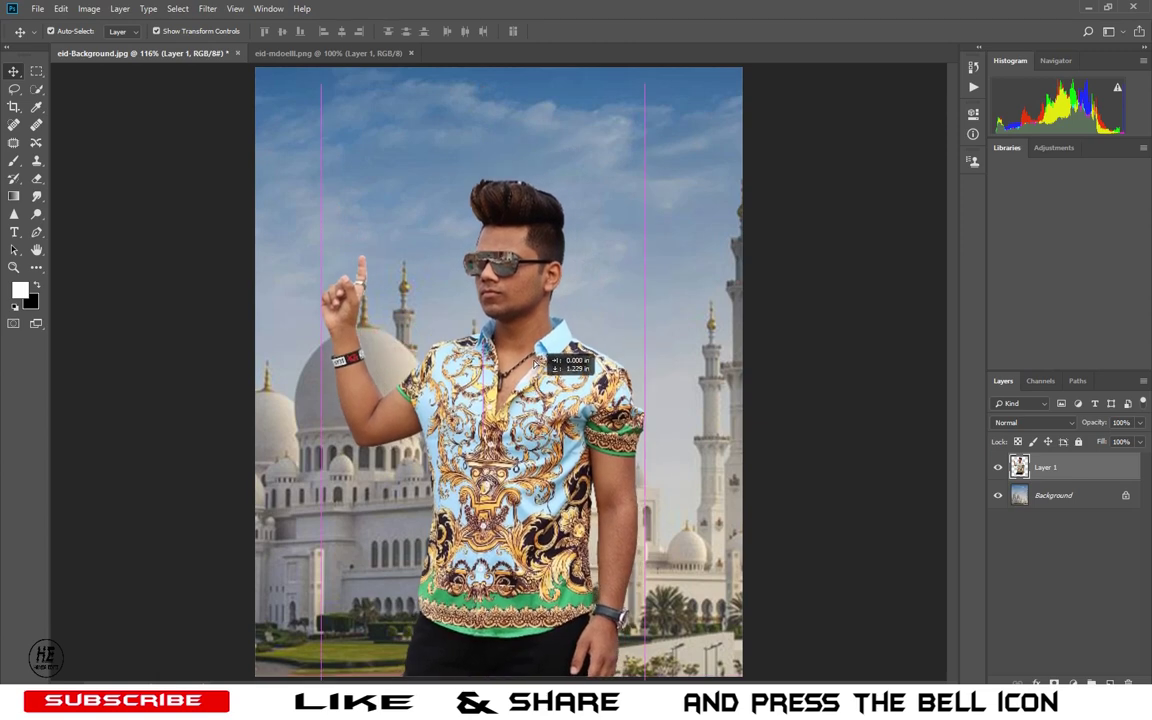
drag(547, 362, 547, 362)
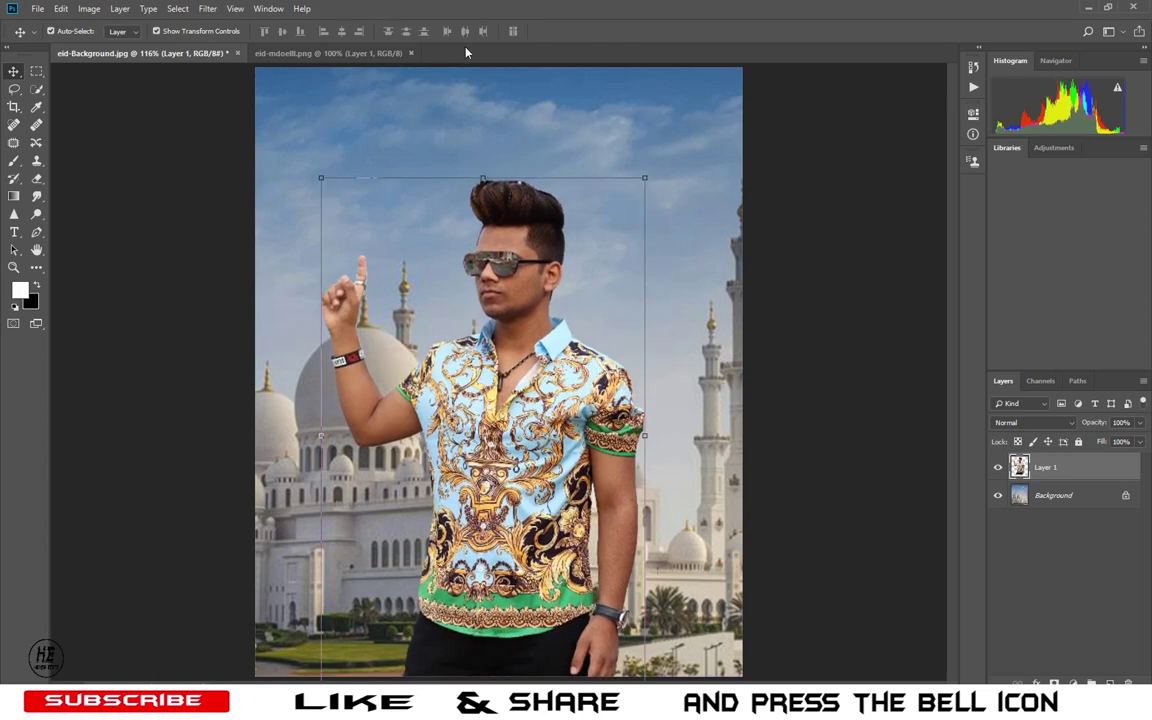
click(208, 366)
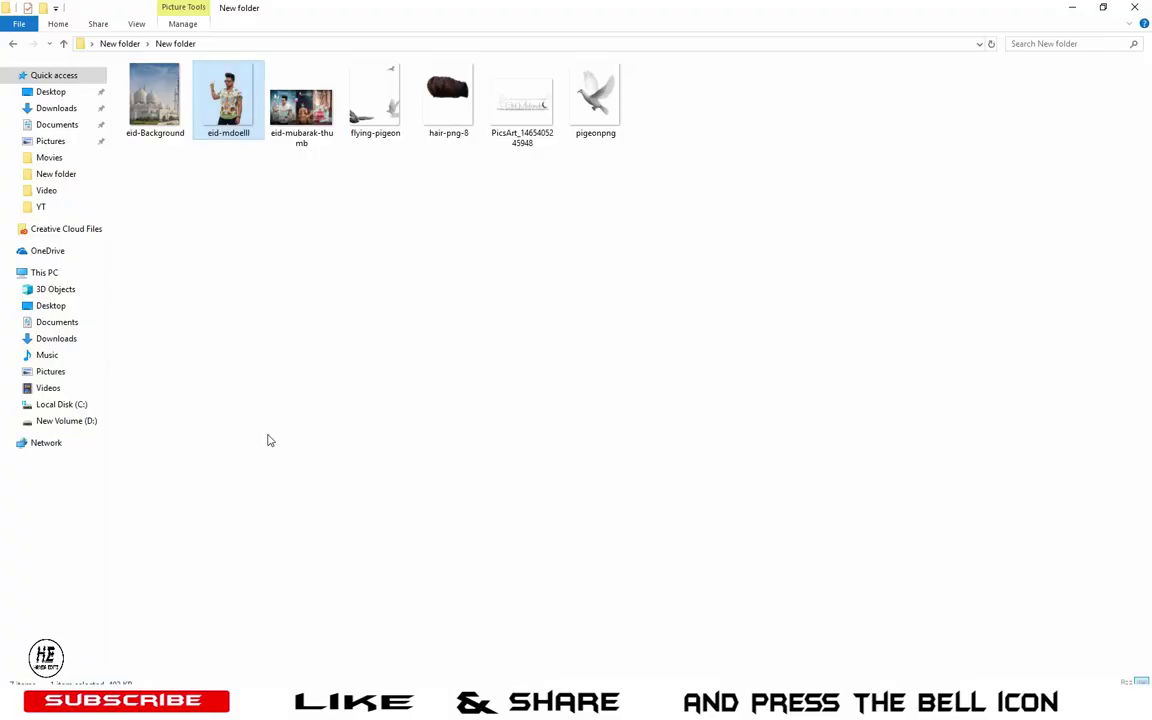
Step: Place hair-png-8, scaled proportionally to 23%, onto the man's head
mouse_move(416, 134)
mouse_down()
mouse_move(287, 670)
mouse_move(527, 208)
mouse_move(501, 212)
mouse_up()
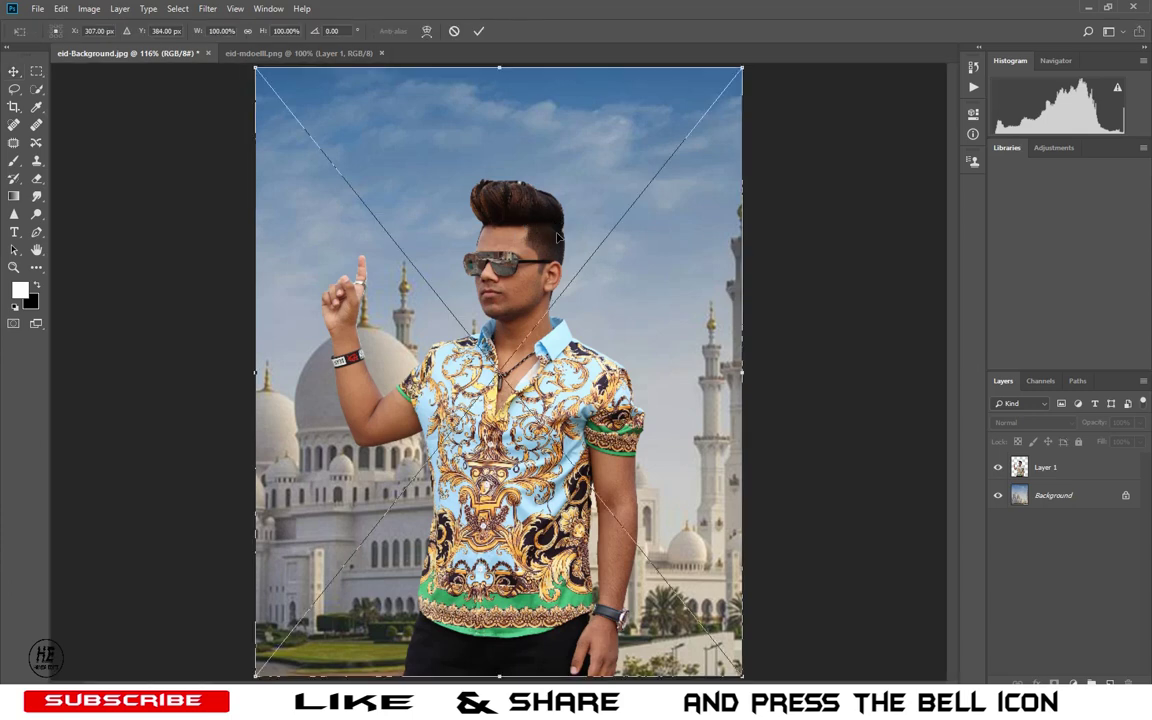
click(247, 31)
drag(198, 31, 160, 31)
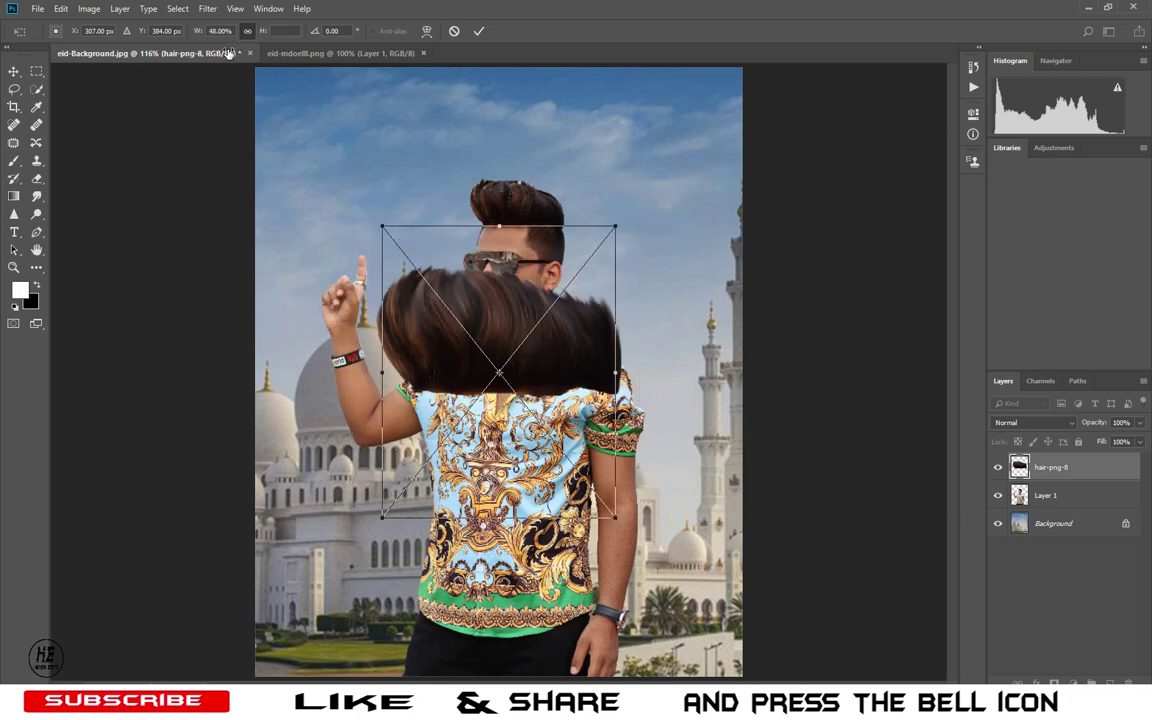
drag(228, 52, 209, 63)
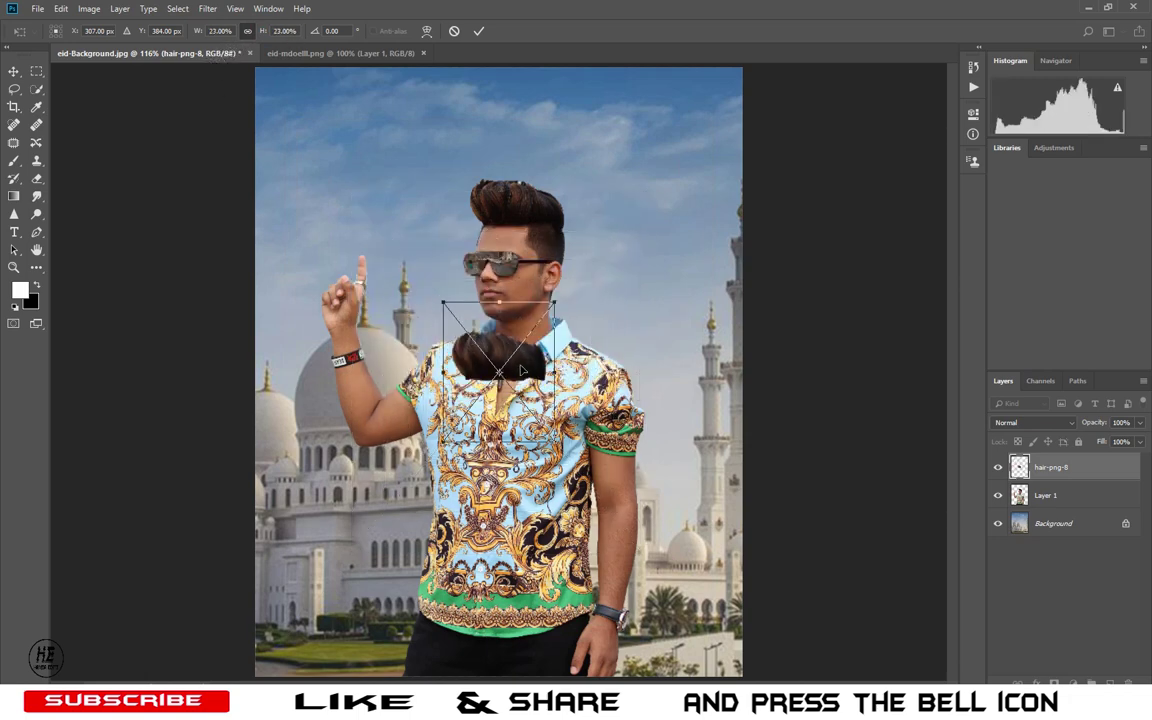
drag(520, 371, 539, 216)
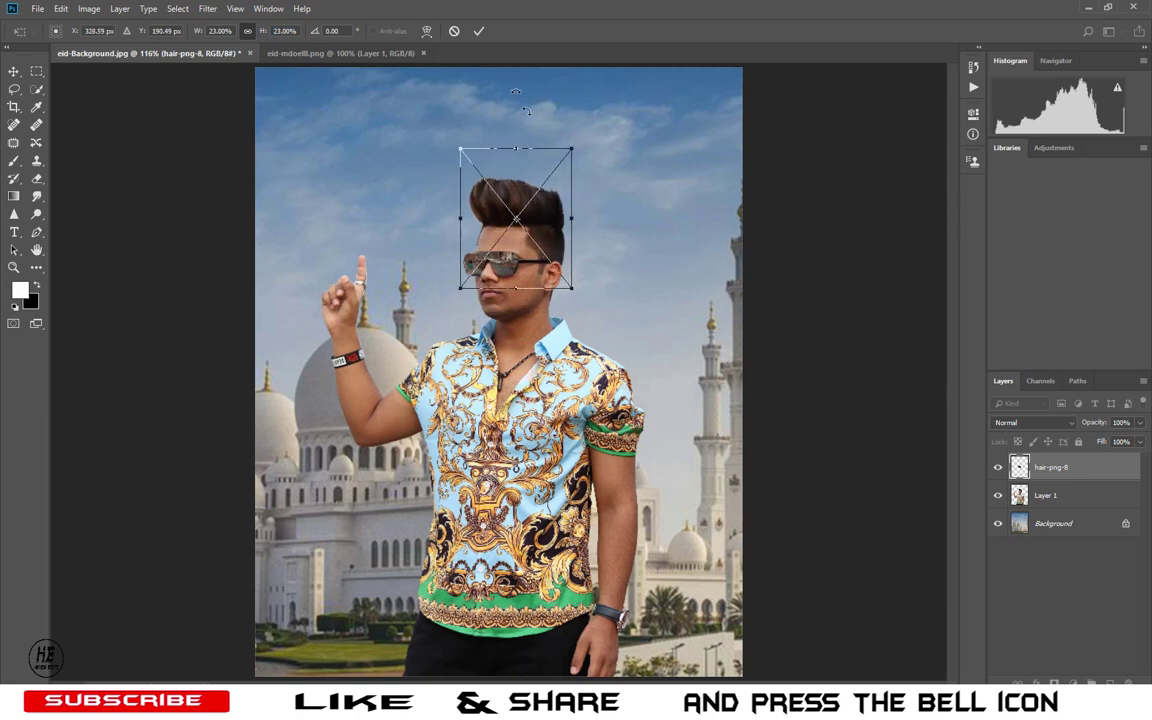
click(477, 31)
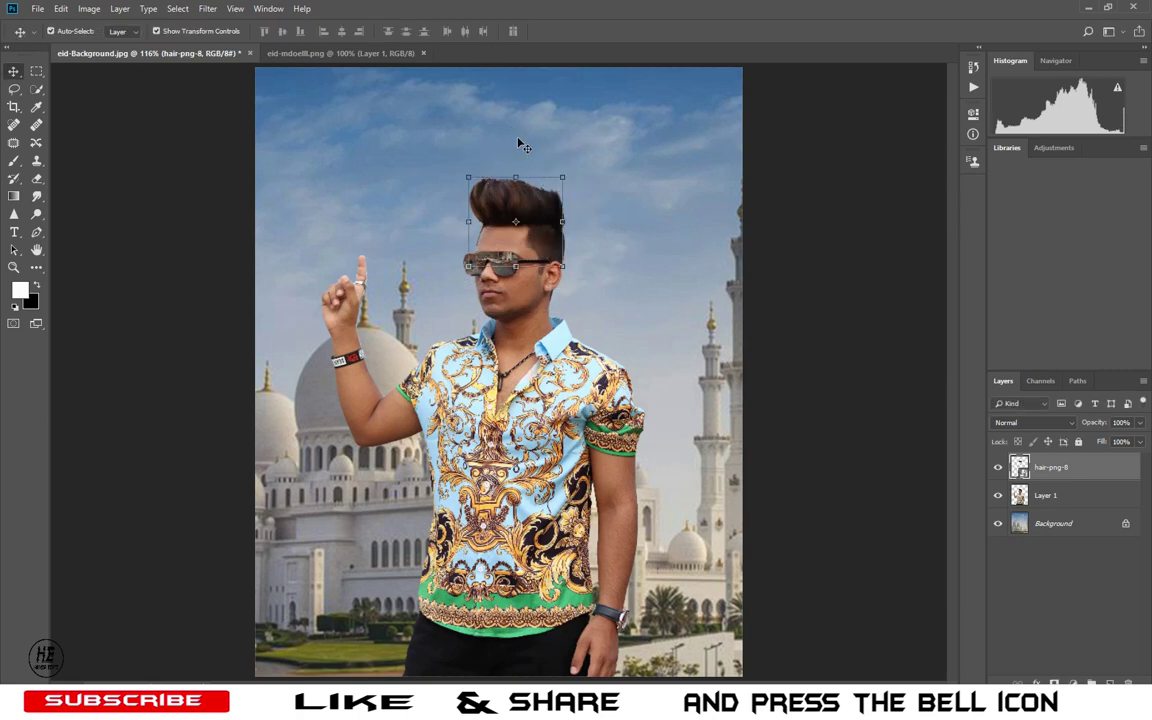
click(608, 203)
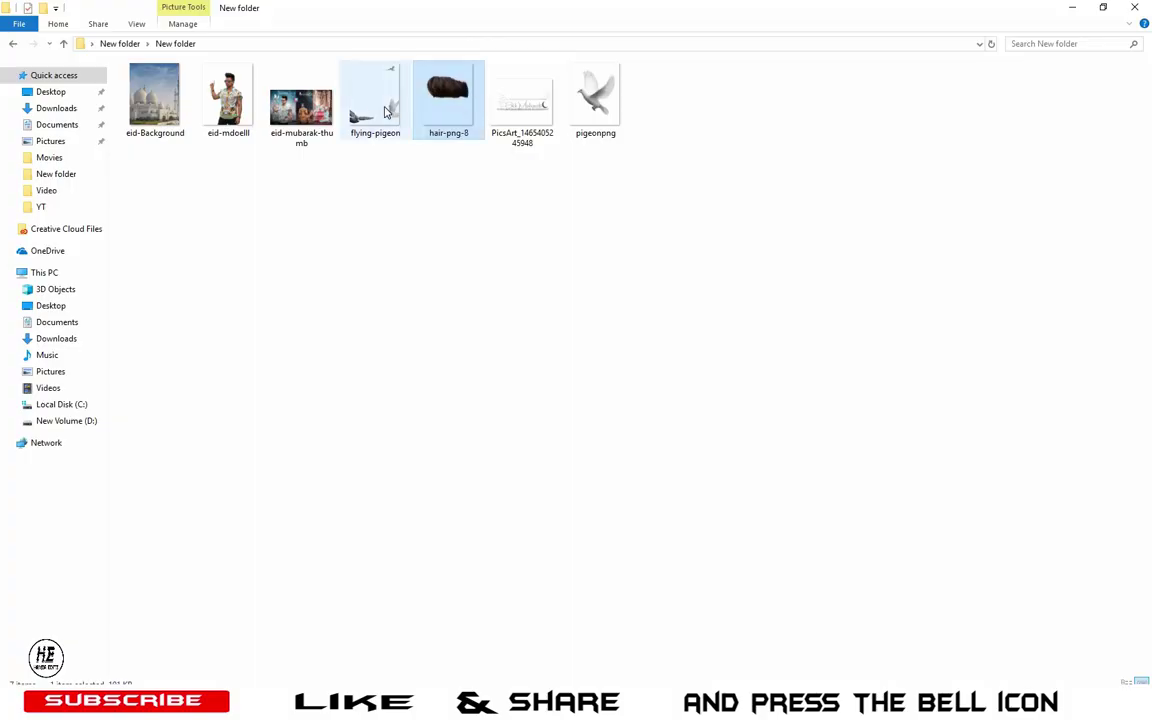
Step: Place the flying-pigeon image at full 100% size over the mosque scene
mouse_move(380, 144)
mouse_down()
mouse_move(357, 435)
mouse_move(514, 383)
mouse_move(558, 325)
mouse_up()
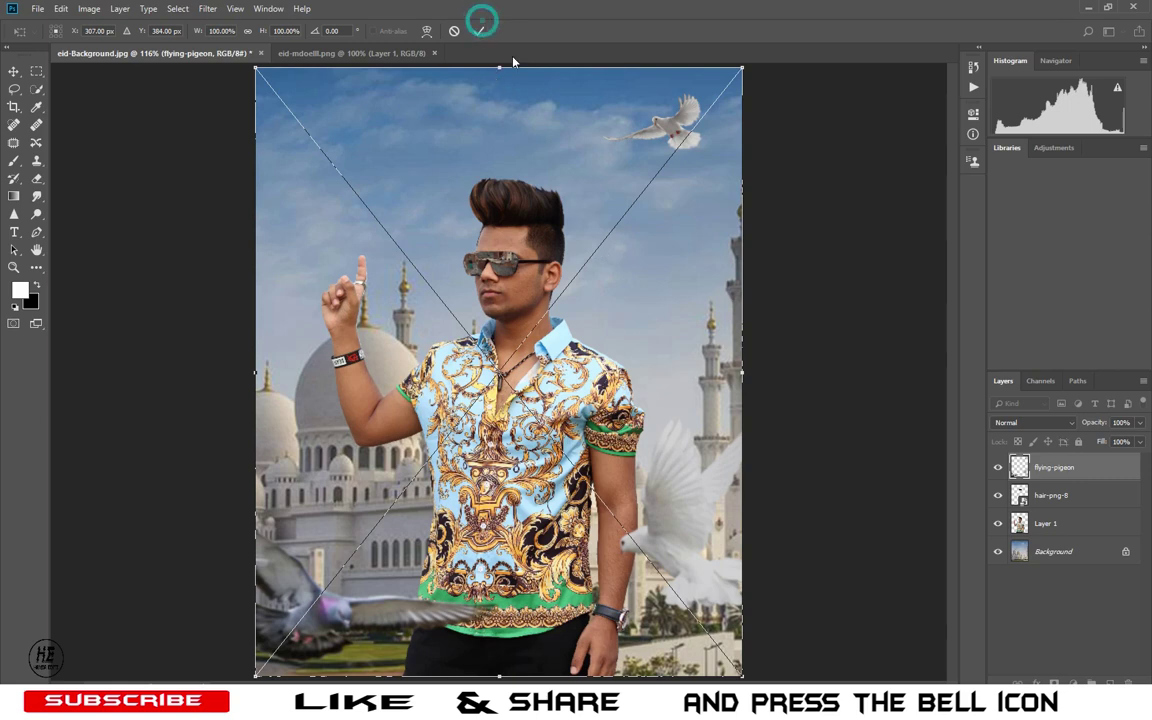
click(483, 32)
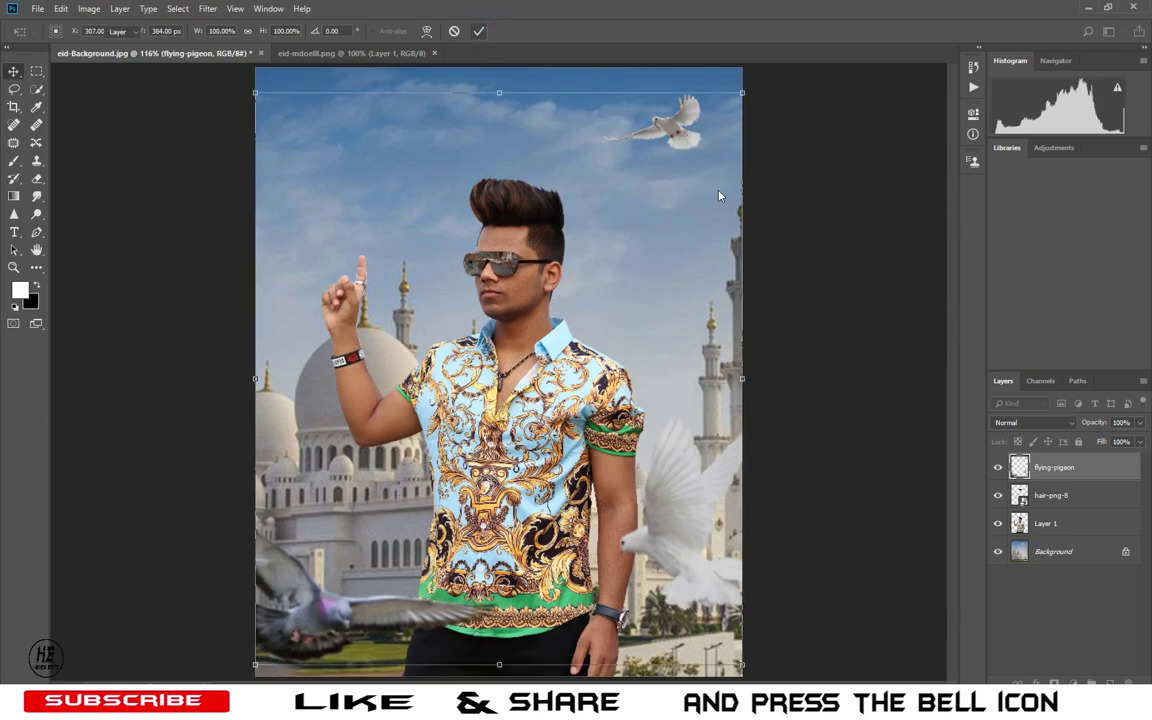
click(838, 251)
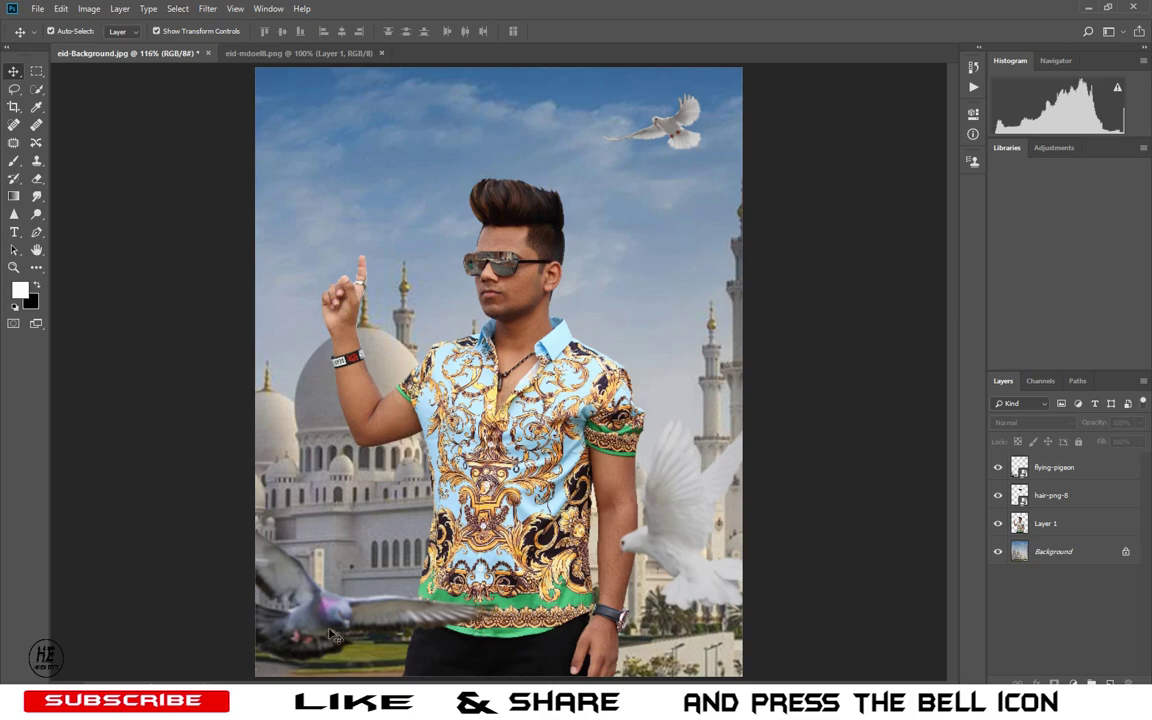
key(alt+Tab)
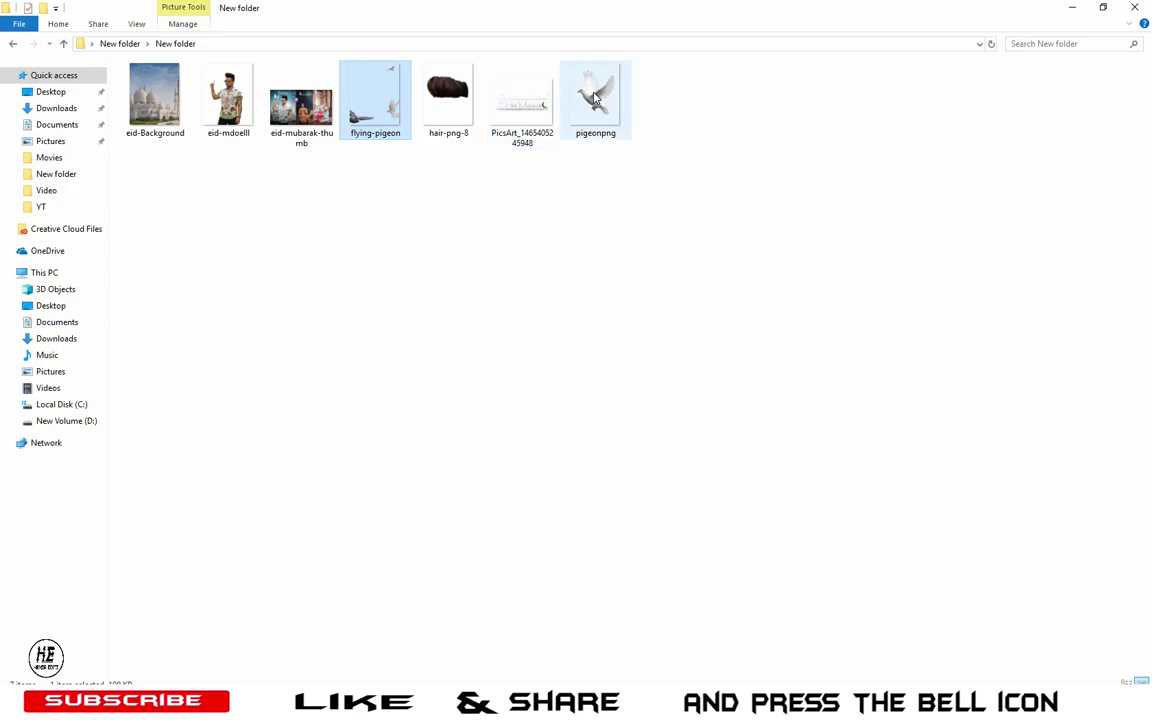
Step: Bring pigeonpng into the composite and scale it proportionally to about 25%
mouse_move(595, 98)
mouse_down()
mouse_move(297, 644)
mouse_move(421, 227)
mouse_up()
drag(370, 190, 385, 187)
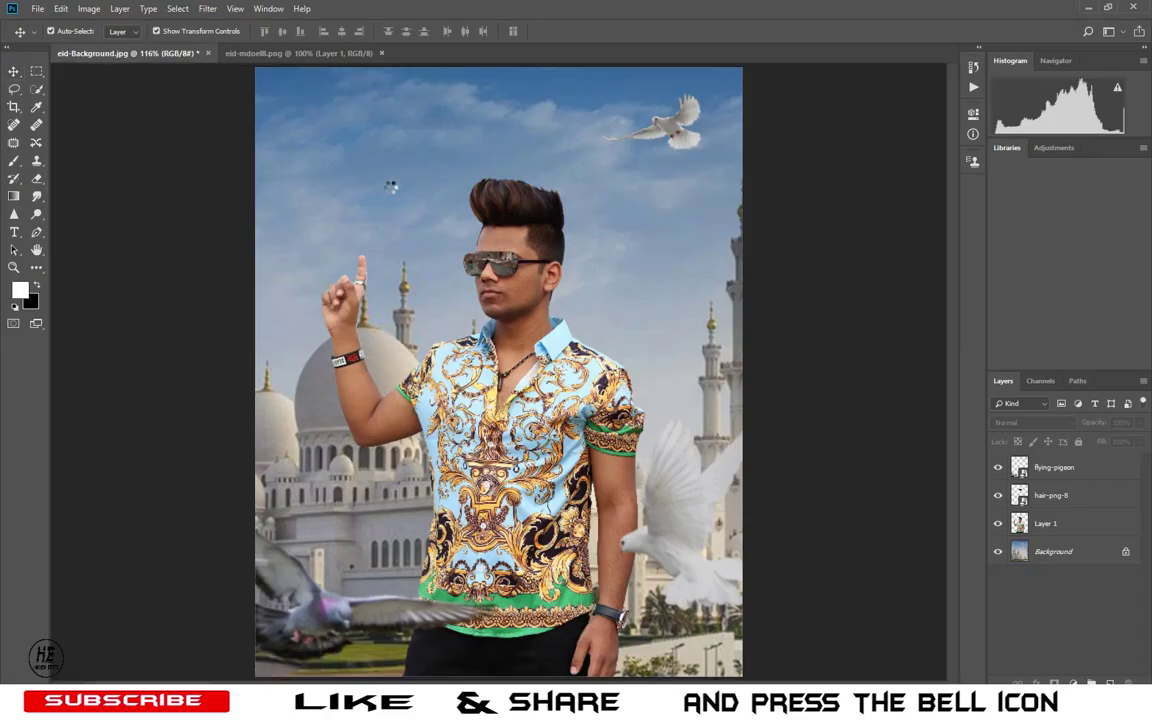
double_click(220, 31)
text(307.00)
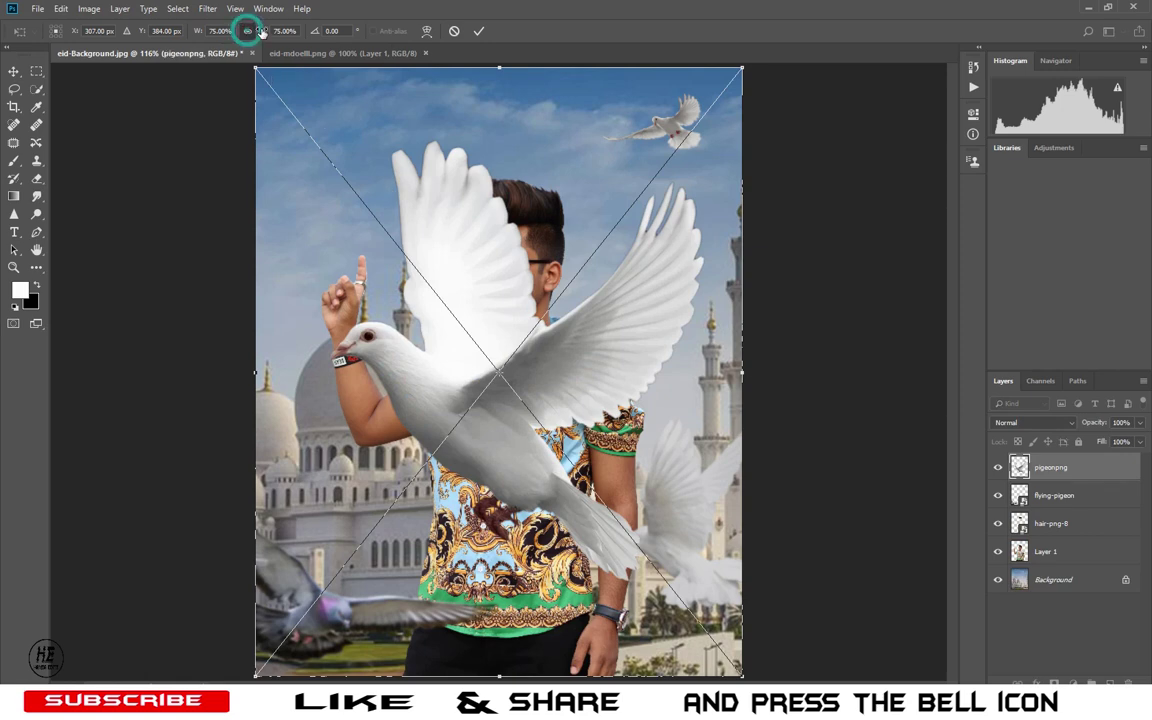
click(248, 31)
text(21)
key(Return)
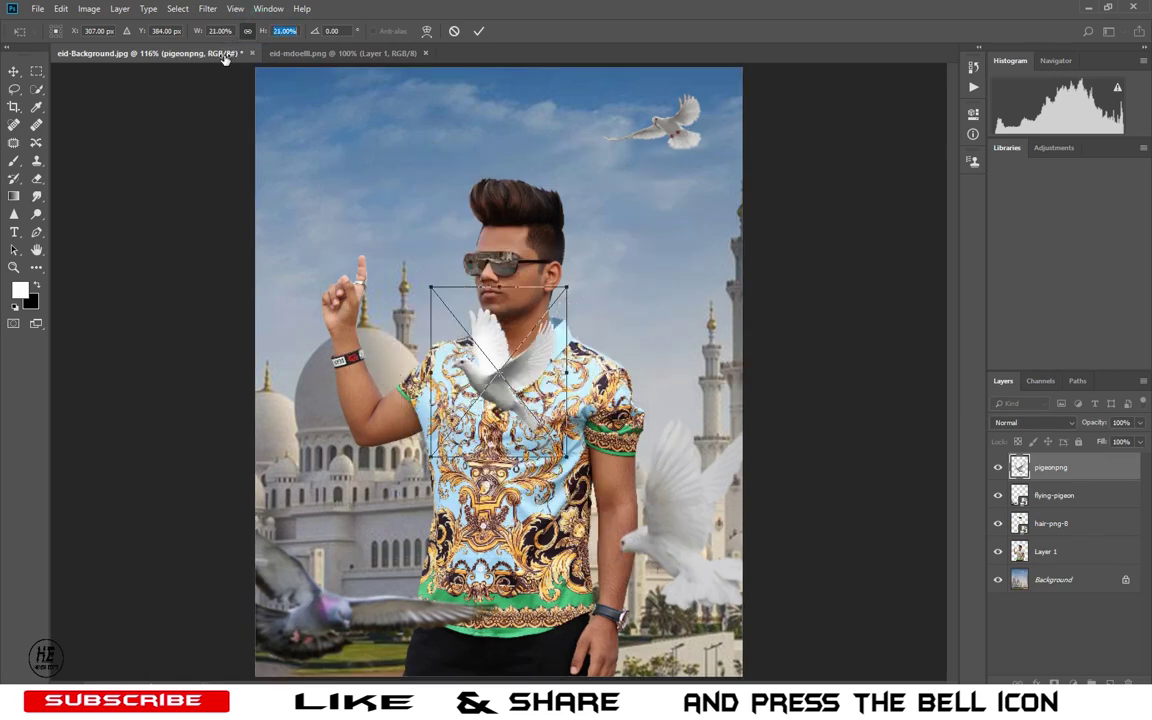
text(25)
key(Return)
Step: Resize the dove to 23% and position it just above the man's raised finger
mouse_move(524, 343)
mouse_down()
mouse_move(378, 176)
mouse_move(390, 181)
mouse_up()
drag(265, 34, 261, 35)
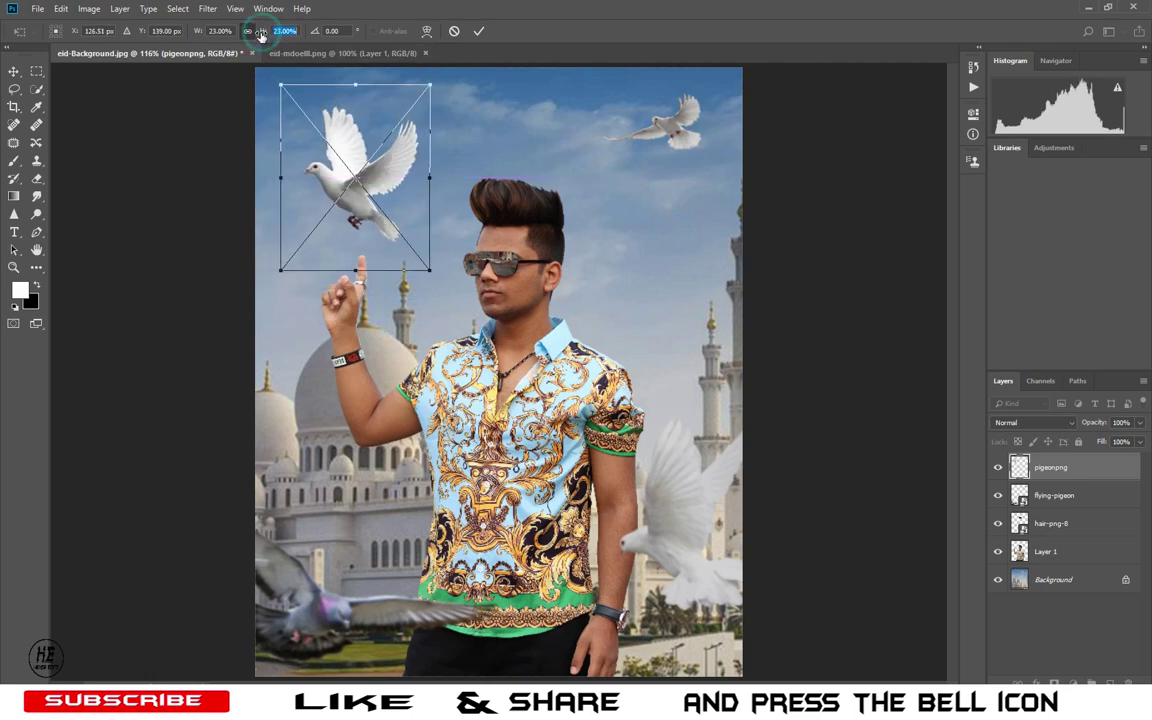
drag(383, 167, 383, 175)
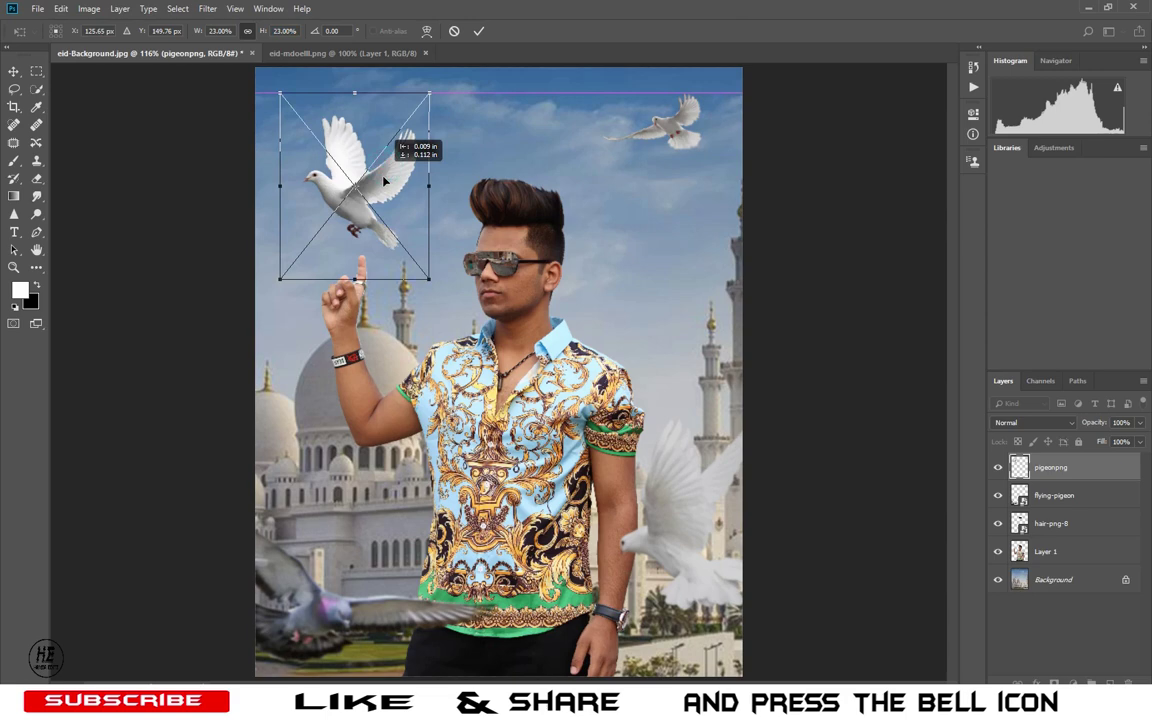
click(479, 31)
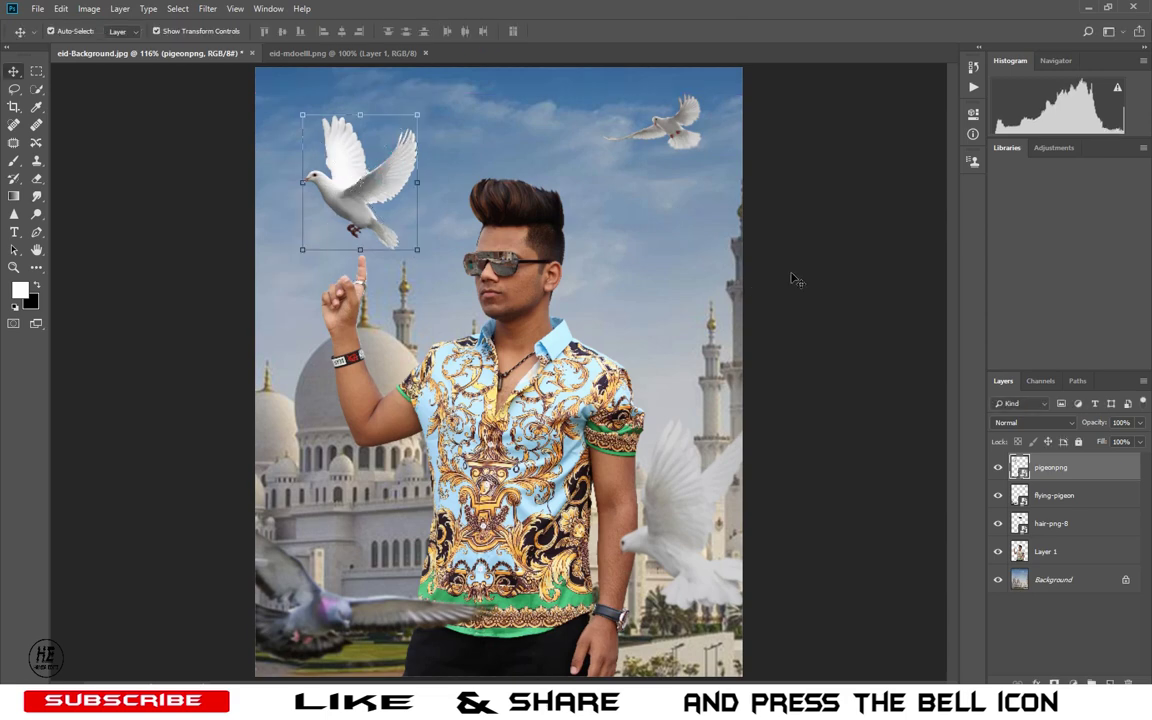
click(823, 266)
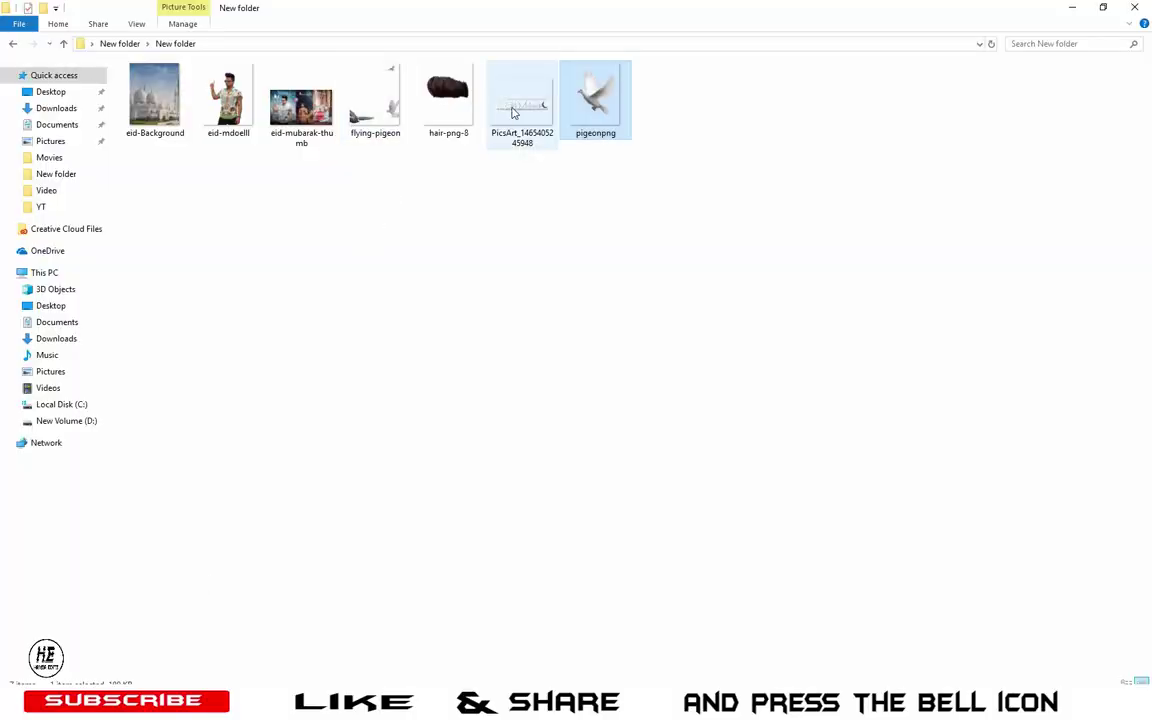
mouse_move(520, 100)
mouse_down()
mouse_move(337, 665)
mouse_move(527, 115)
mouse_up()
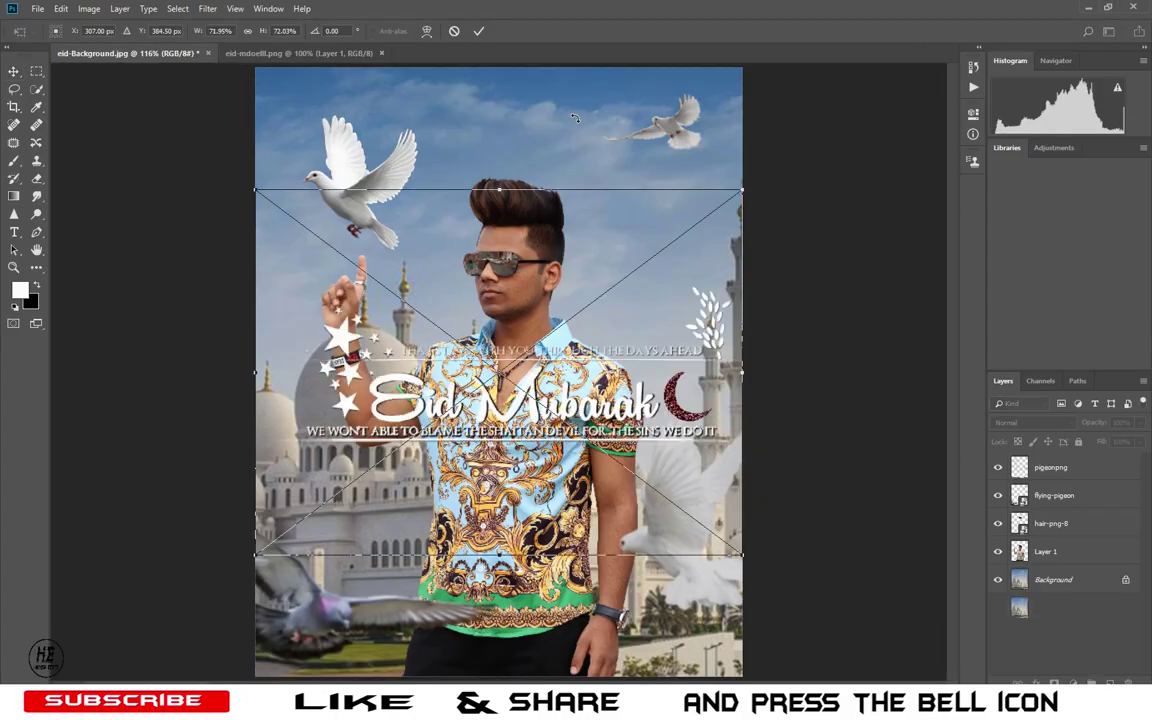
click(248, 31)
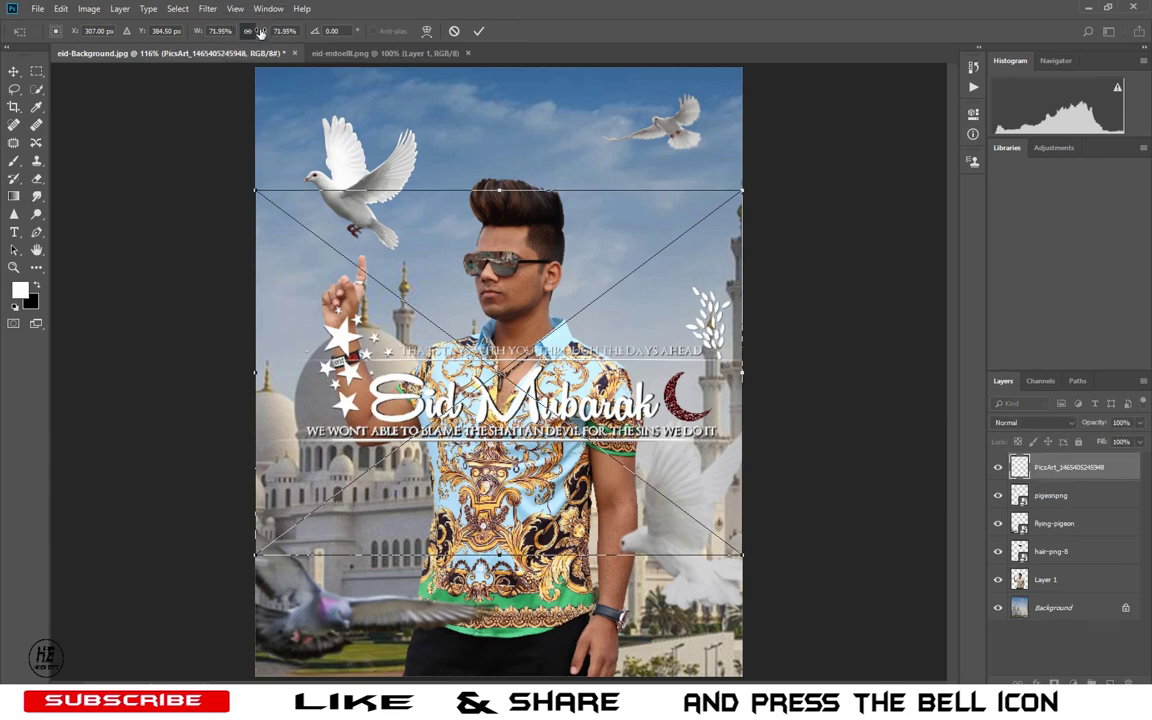
drag(250, 31, 241, 40)
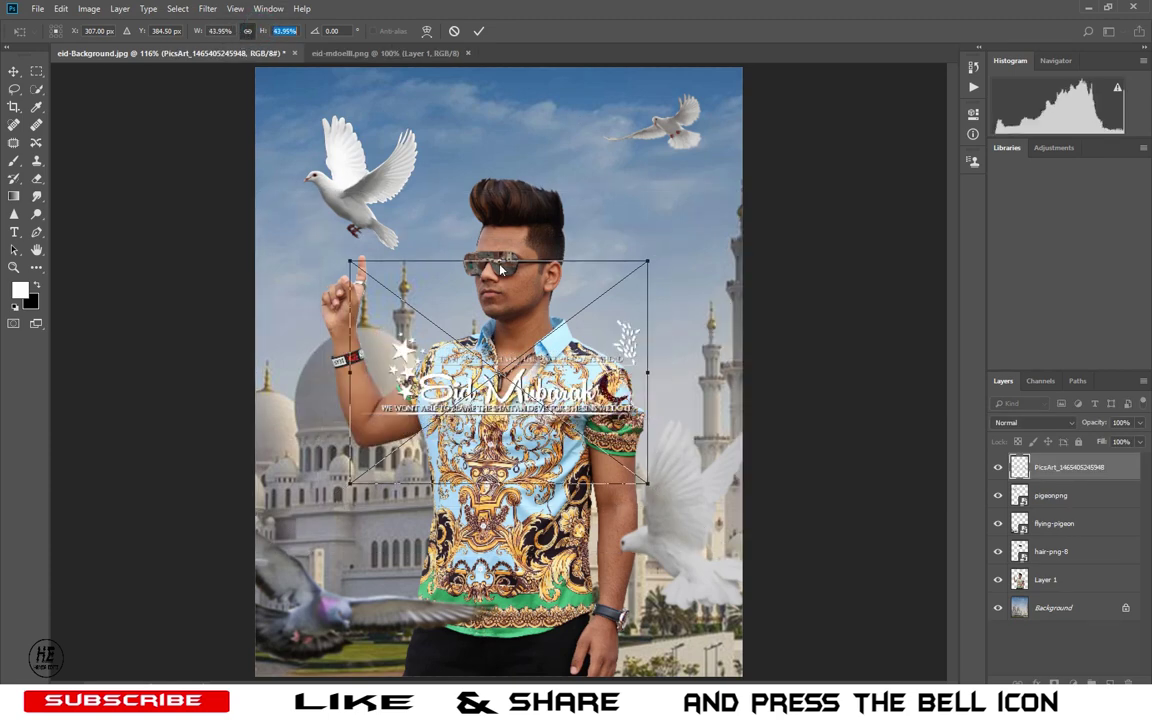
drag(575, 396, 586, 164)
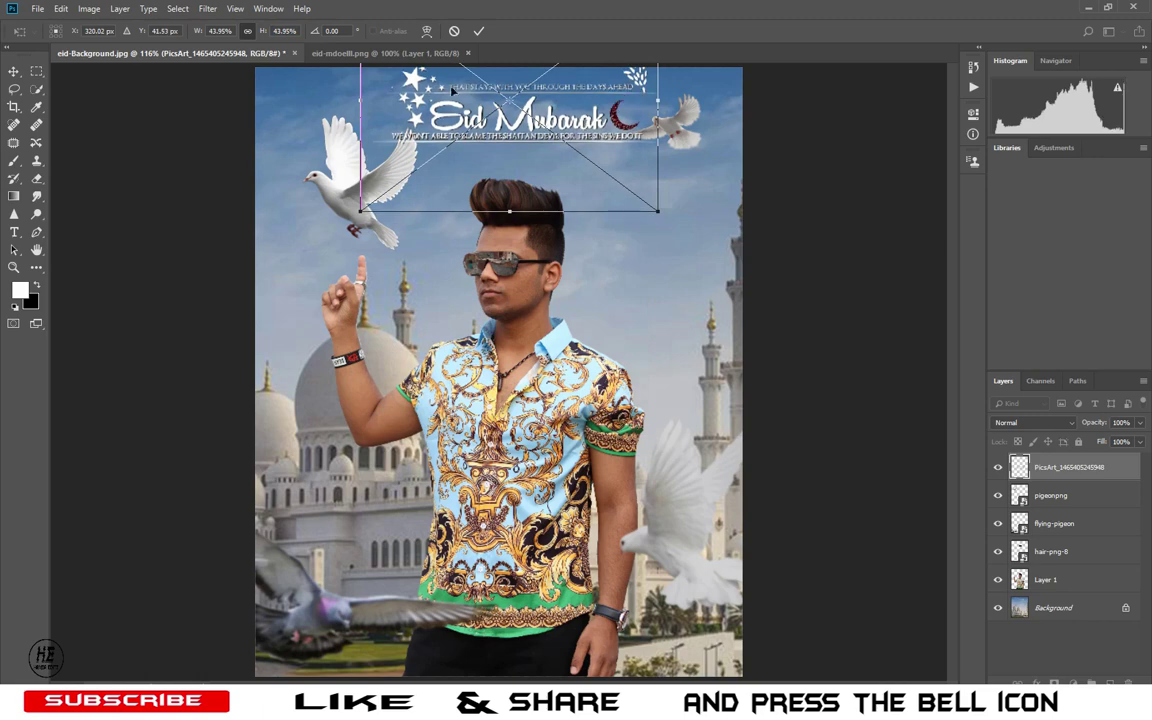
drag(264, 31, 259, 36)
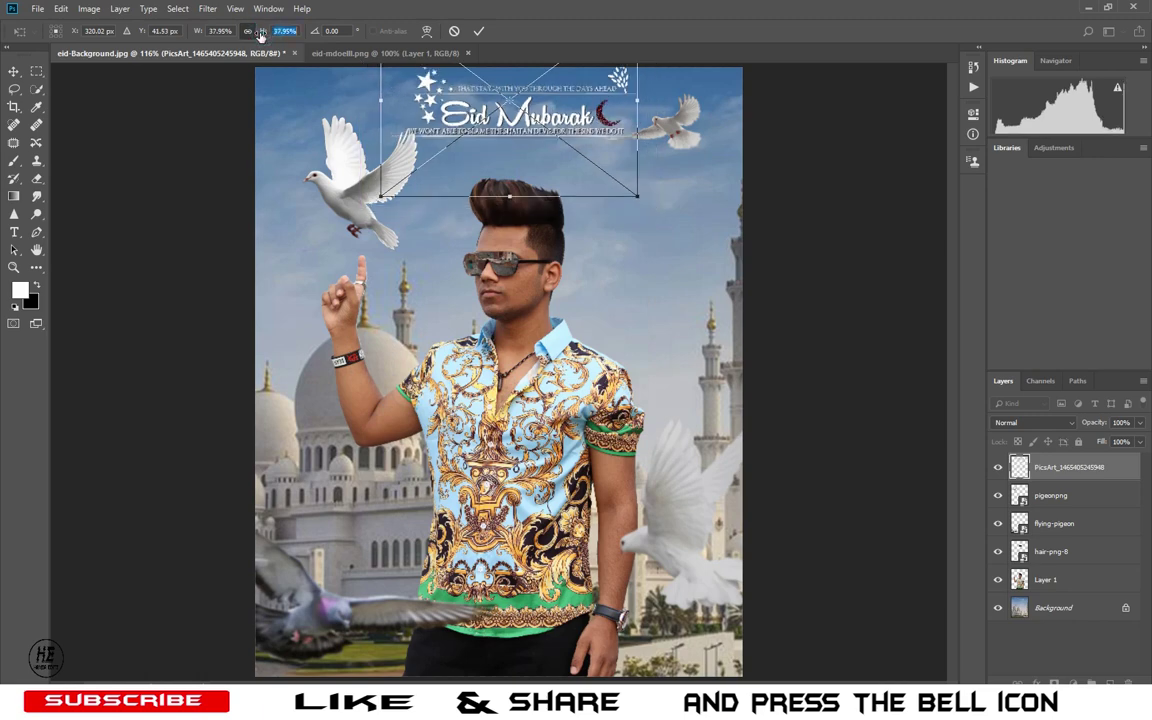
key(Down)
key(Down)
key(Down)
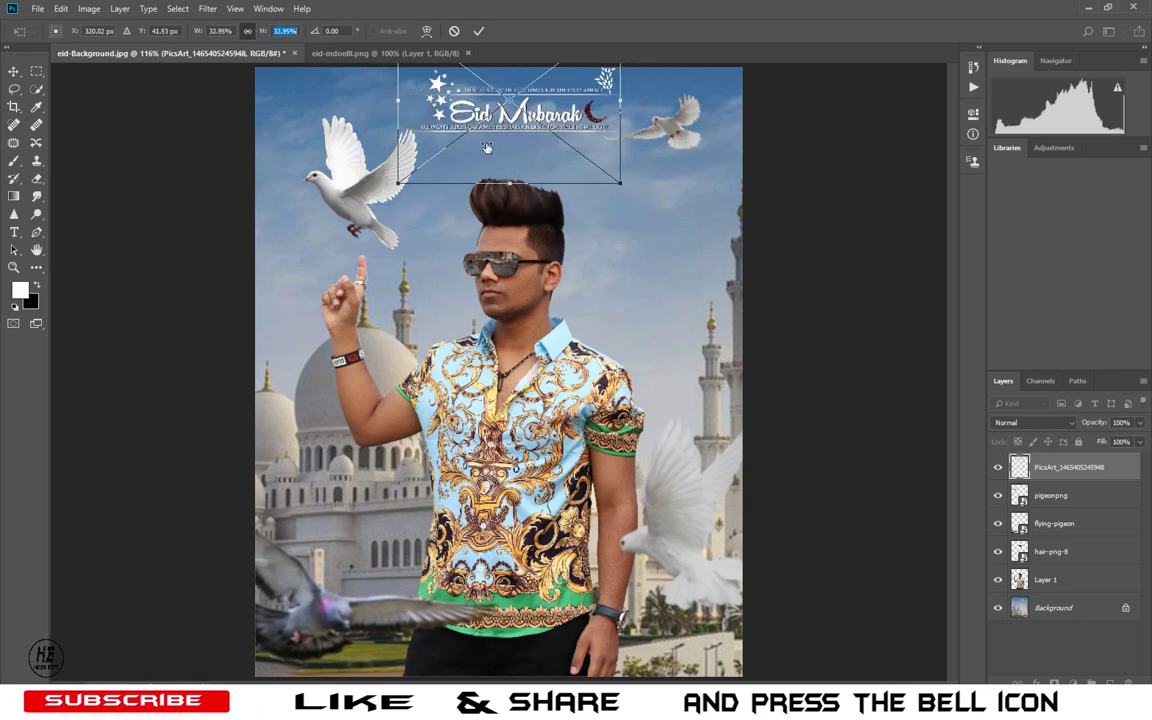
drag(545, 106, 547, 123)
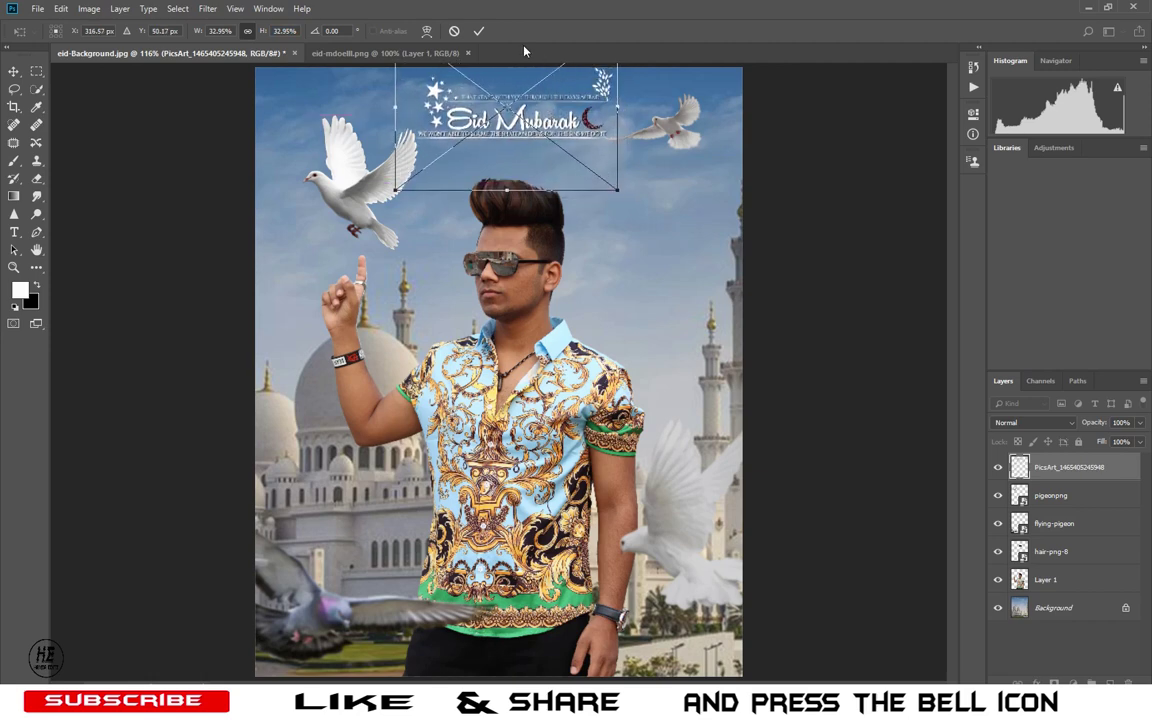
click(480, 31)
click(752, 193)
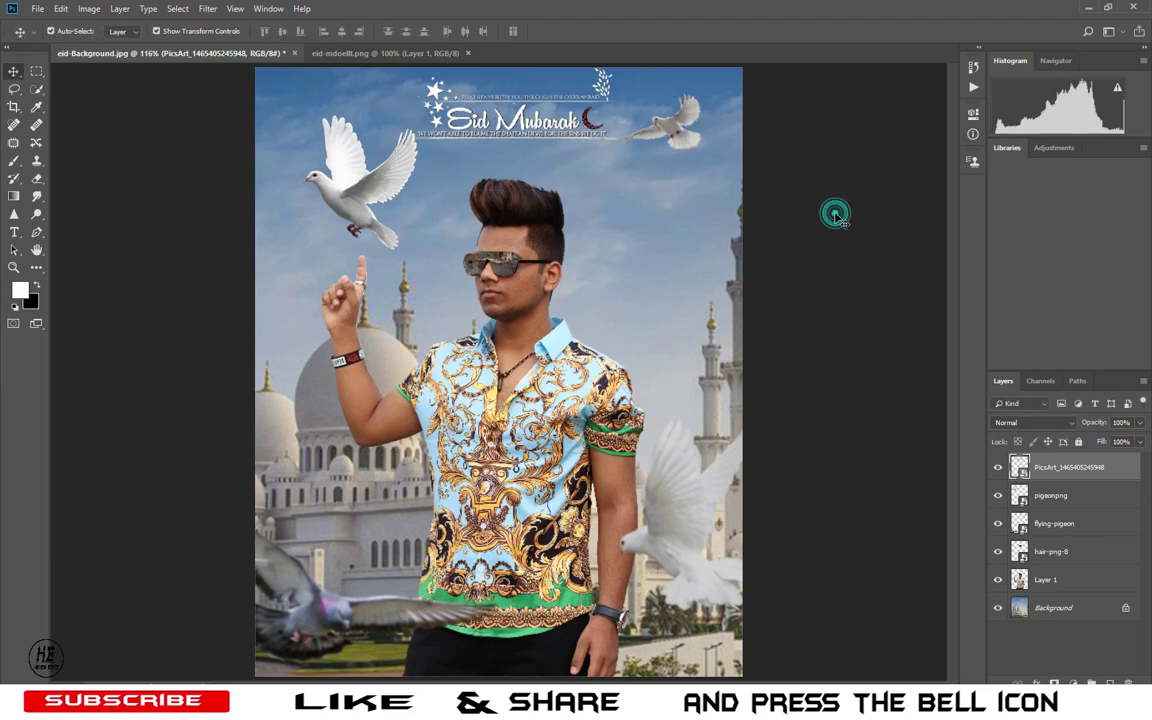
Step: Flatten the image and duplicate Background into a Background copy layer
right_click(1062, 472)
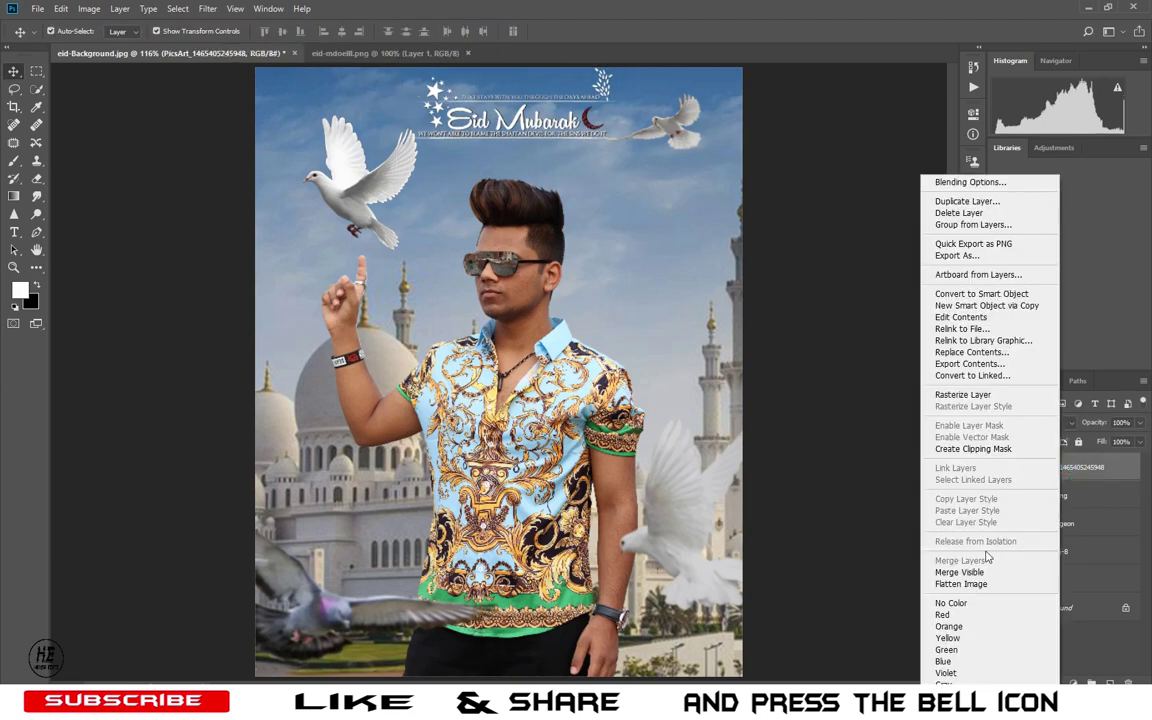
click(950, 583)
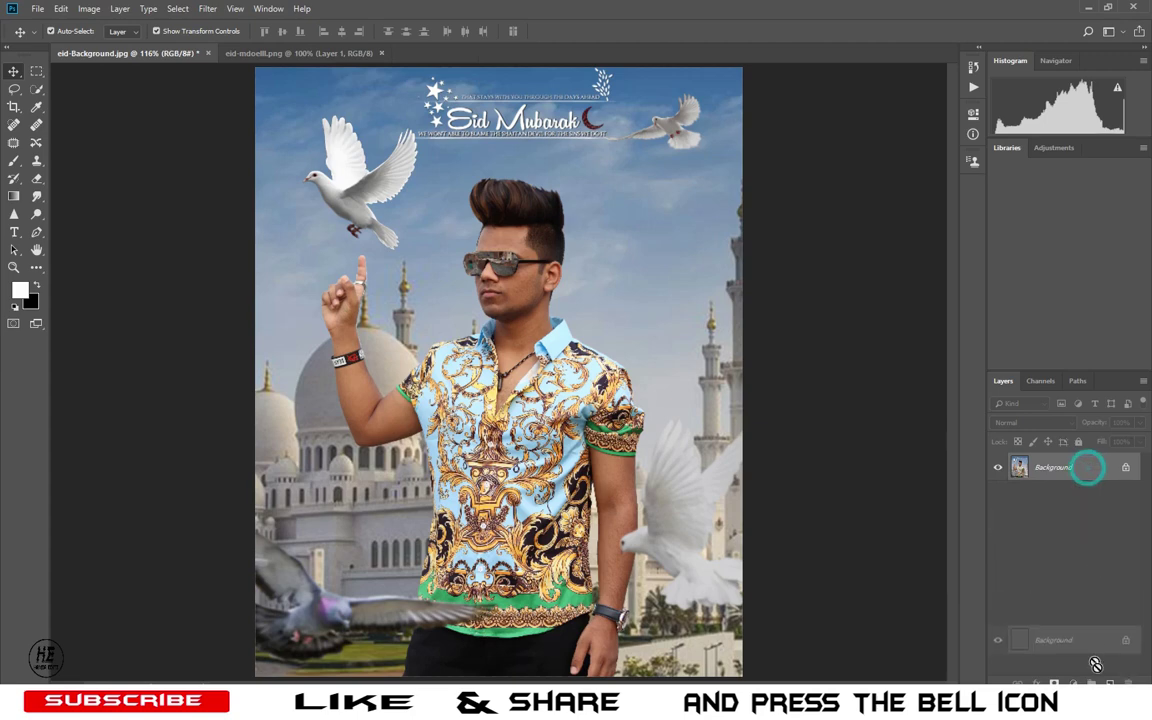
drag(1088, 470, 1110, 683)
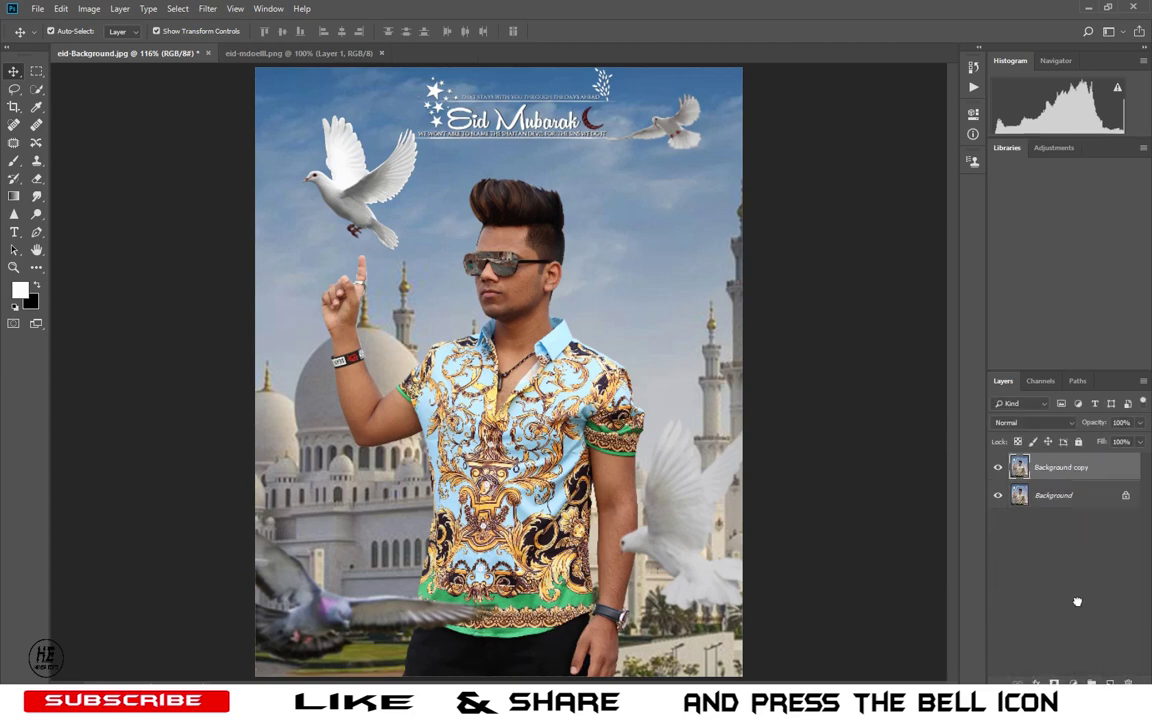
click(208, 9)
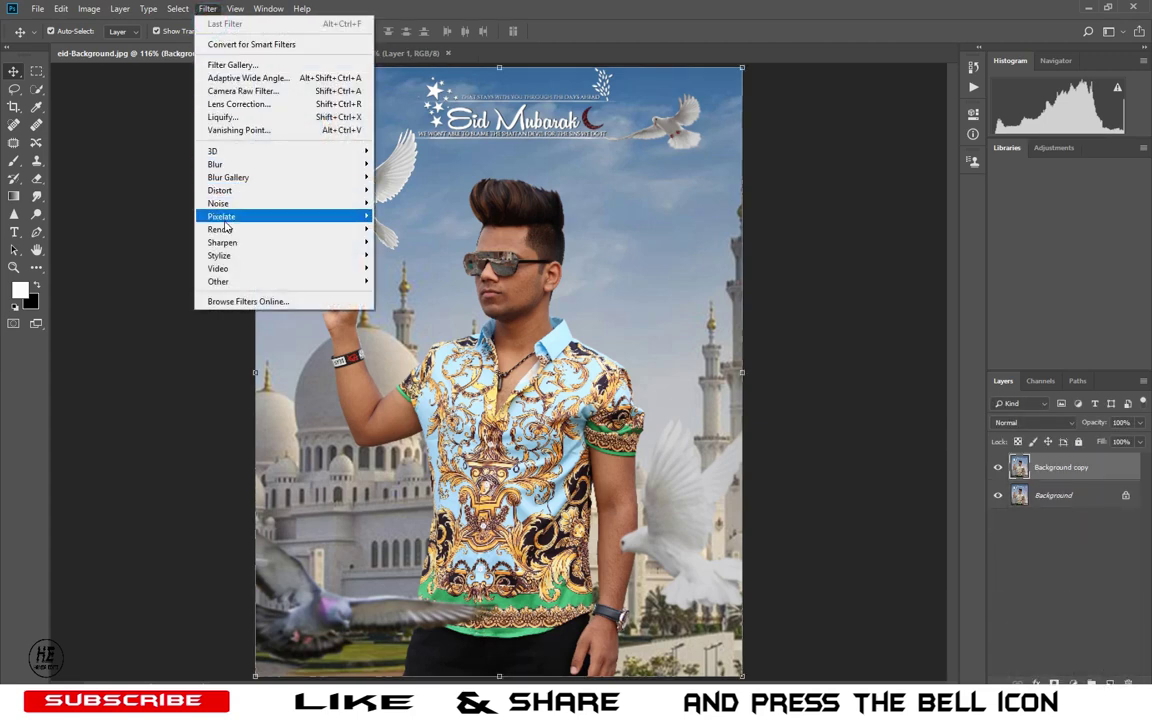
Step: In the Camera Raw Filter, set Temperature -5, Exposure +0.15 and raise Contrast to +6
click(222, 93)
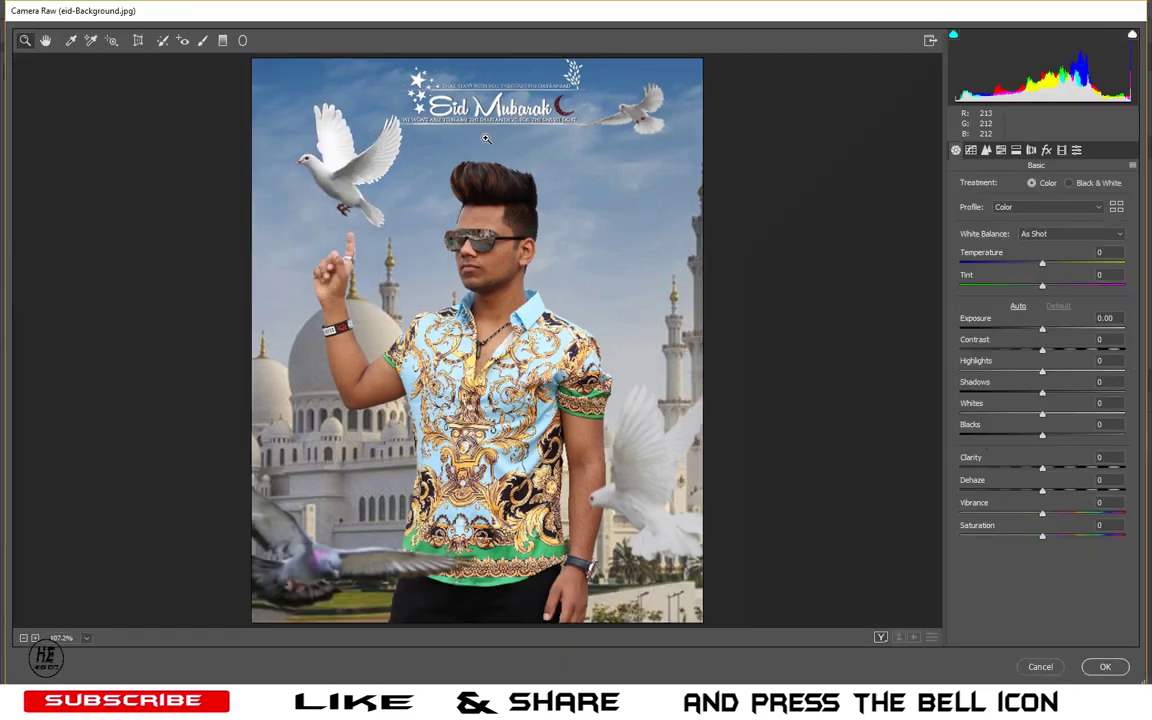
drag(1043, 263, 1039, 263)
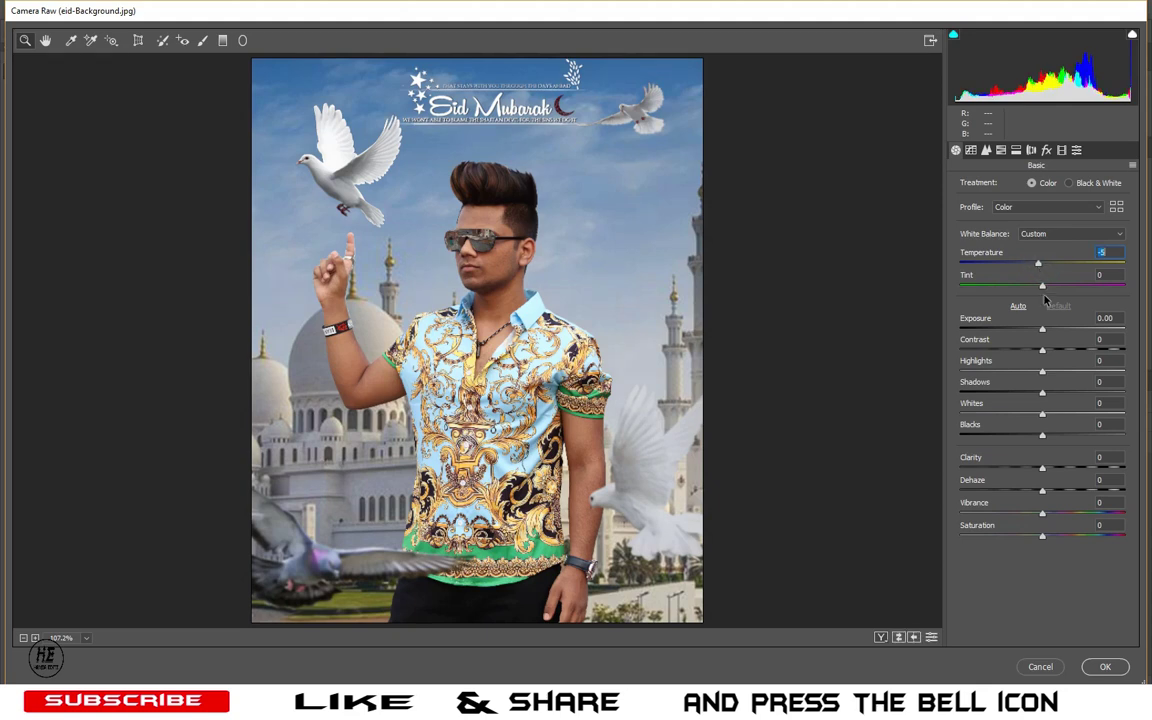
drag(1046, 330, 1046, 333)
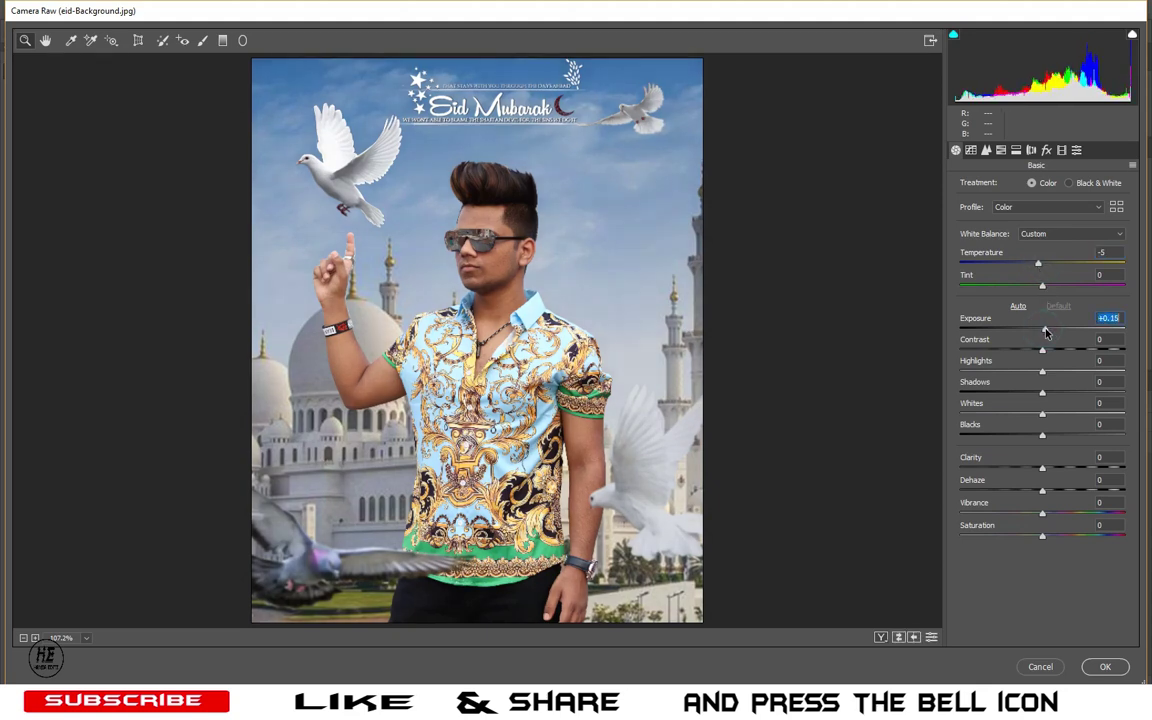
mouse_move(1043, 349)
mouse_down()
mouse_move(1058, 375)
mouse_move(1053, 413)
mouse_move(1025, 449)
mouse_move(1049, 470)
mouse_up()
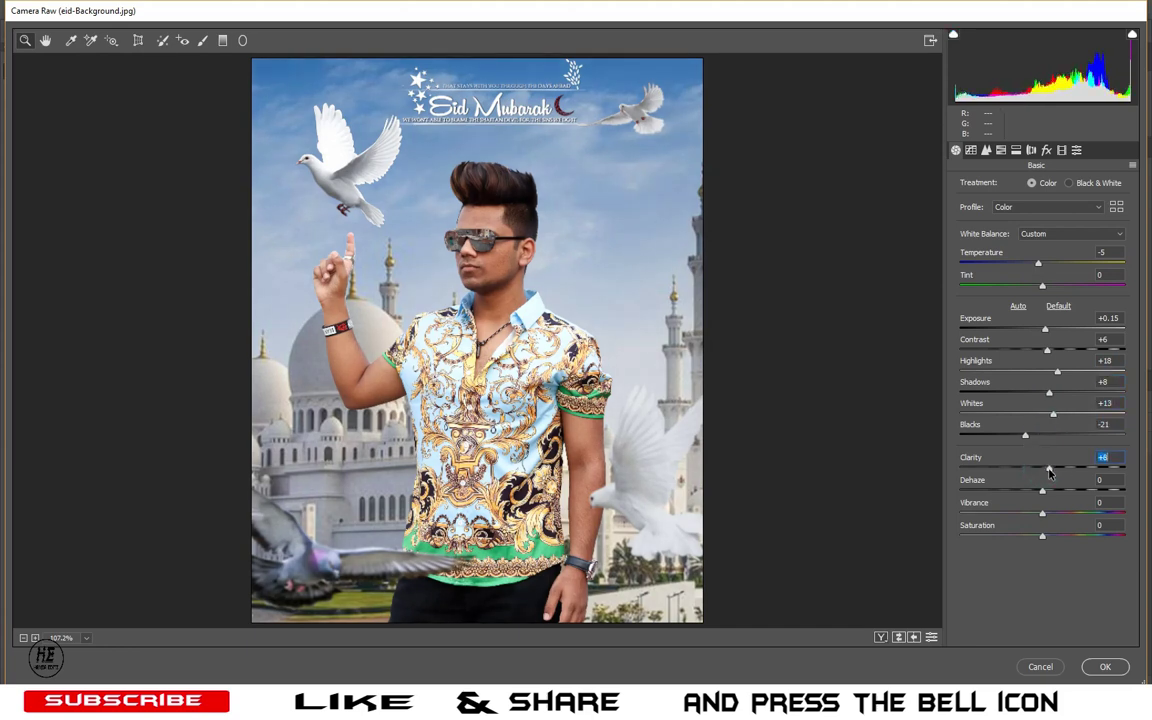
click(986, 150)
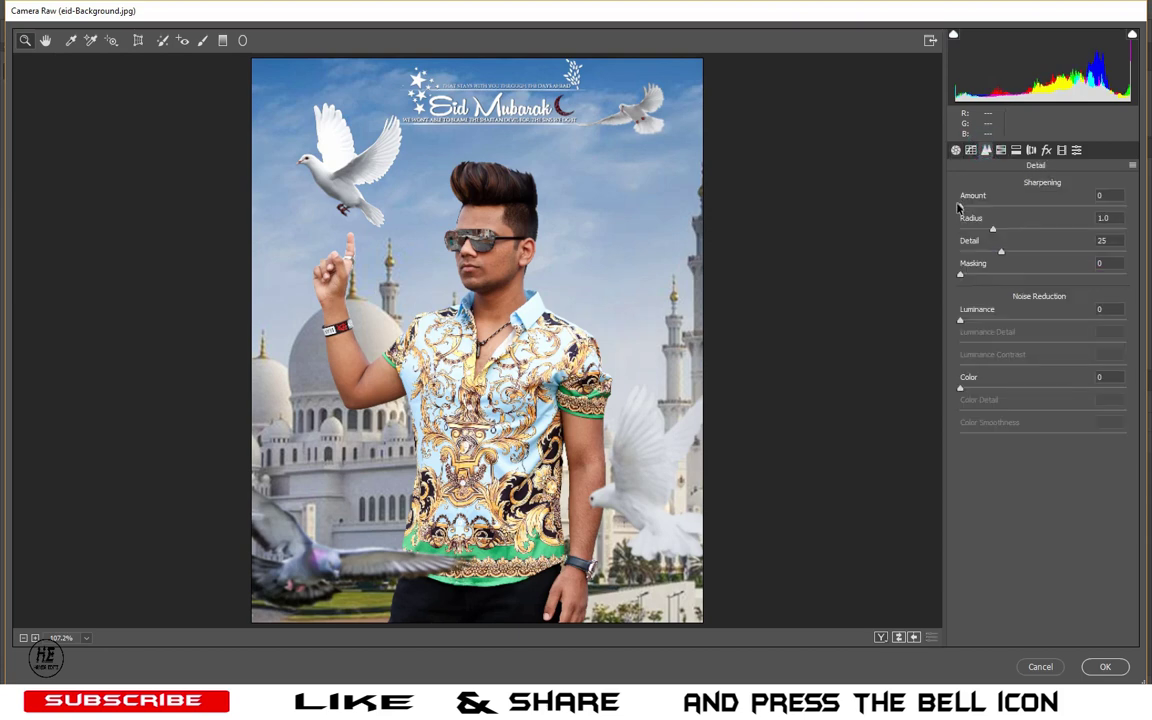
Step: Set Sharpening Amount 41, Luminance noise reduction 30, and Oranges saturation -15
drag(960, 207, 1005, 208)
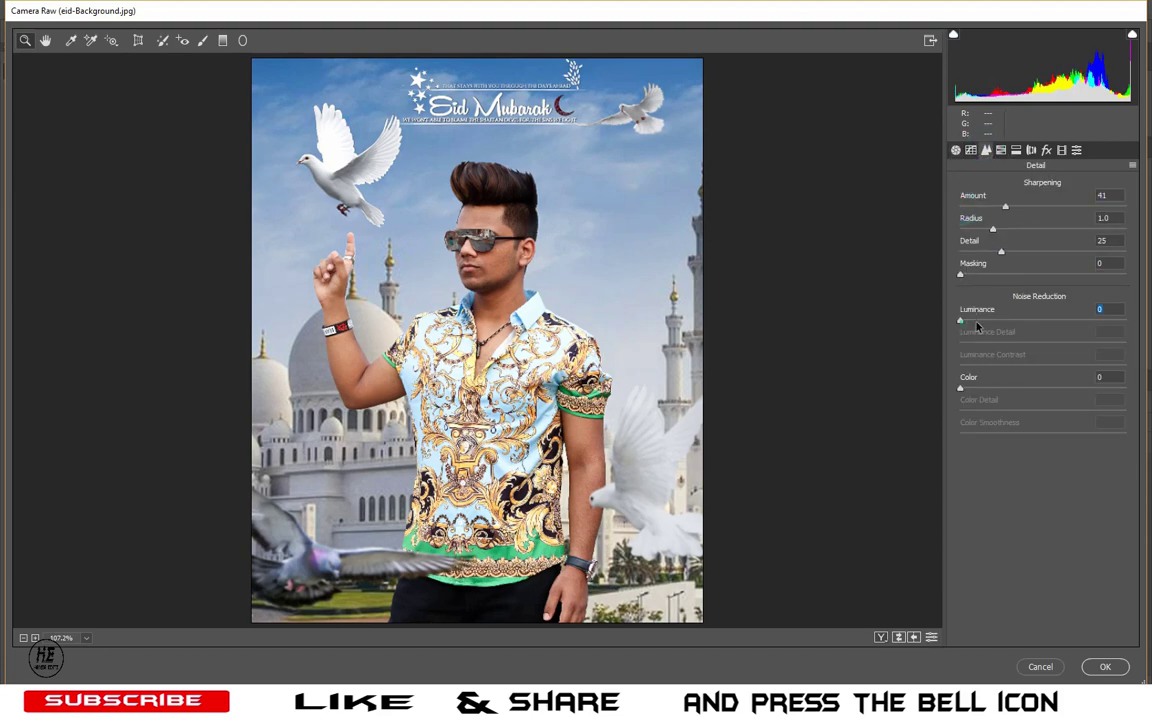
drag(977, 322, 1010, 322)
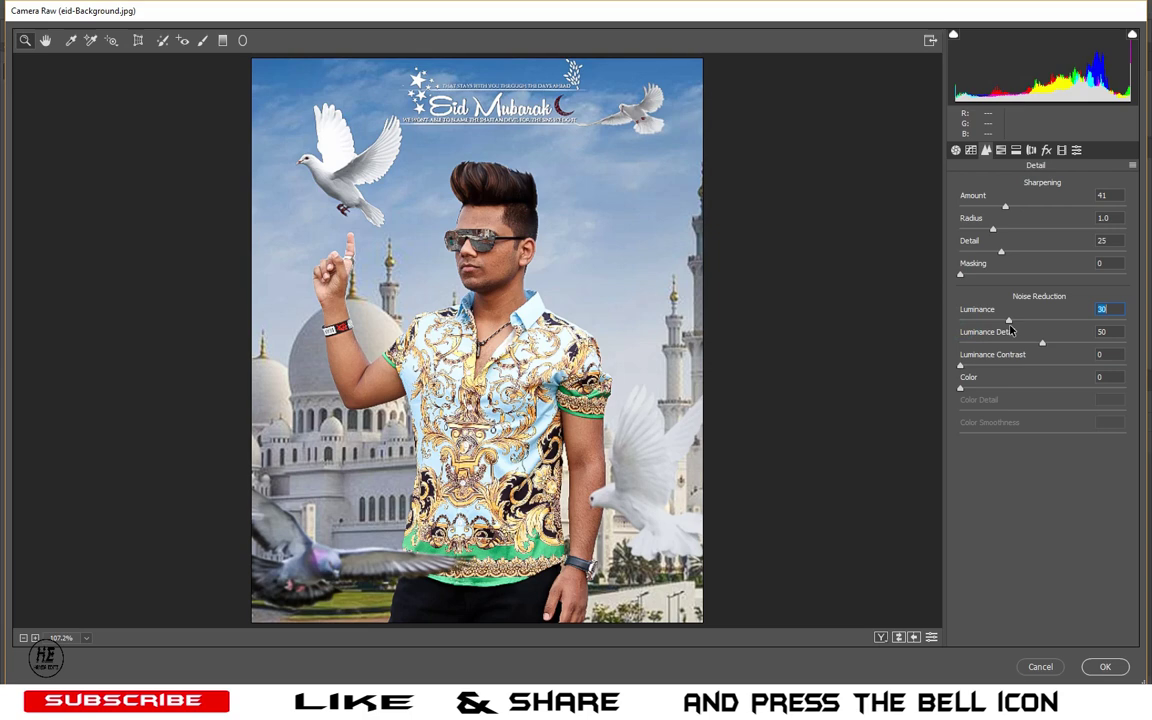
click(1001, 150)
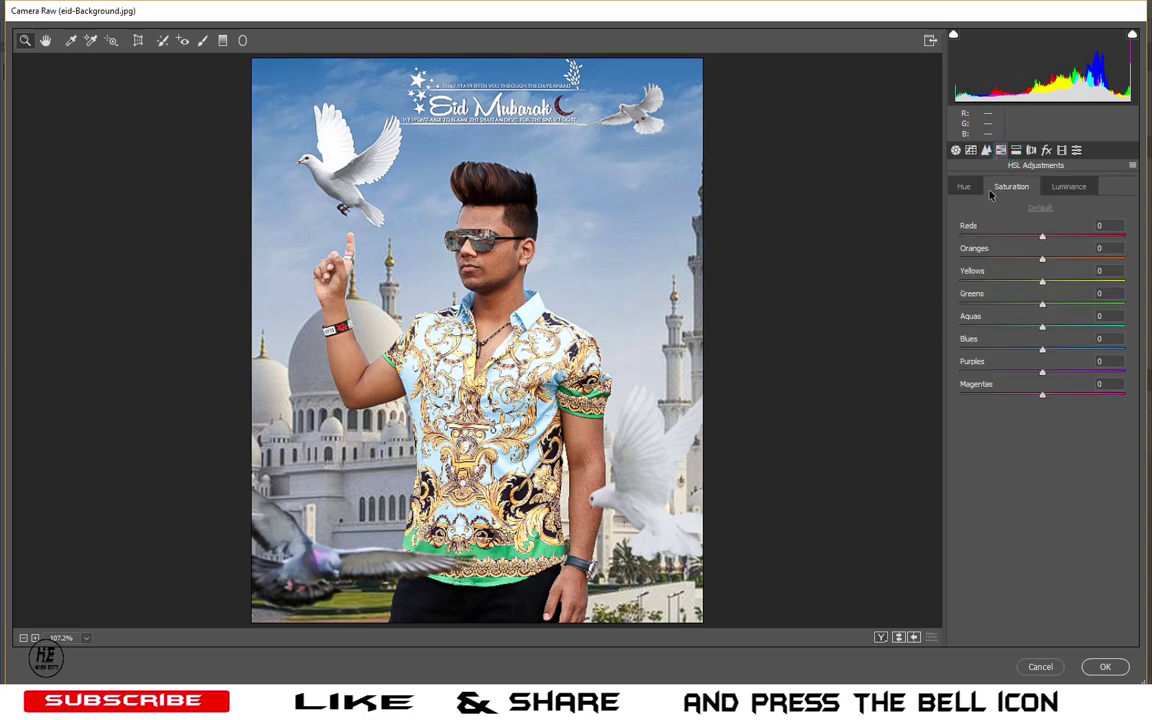
click(967, 187)
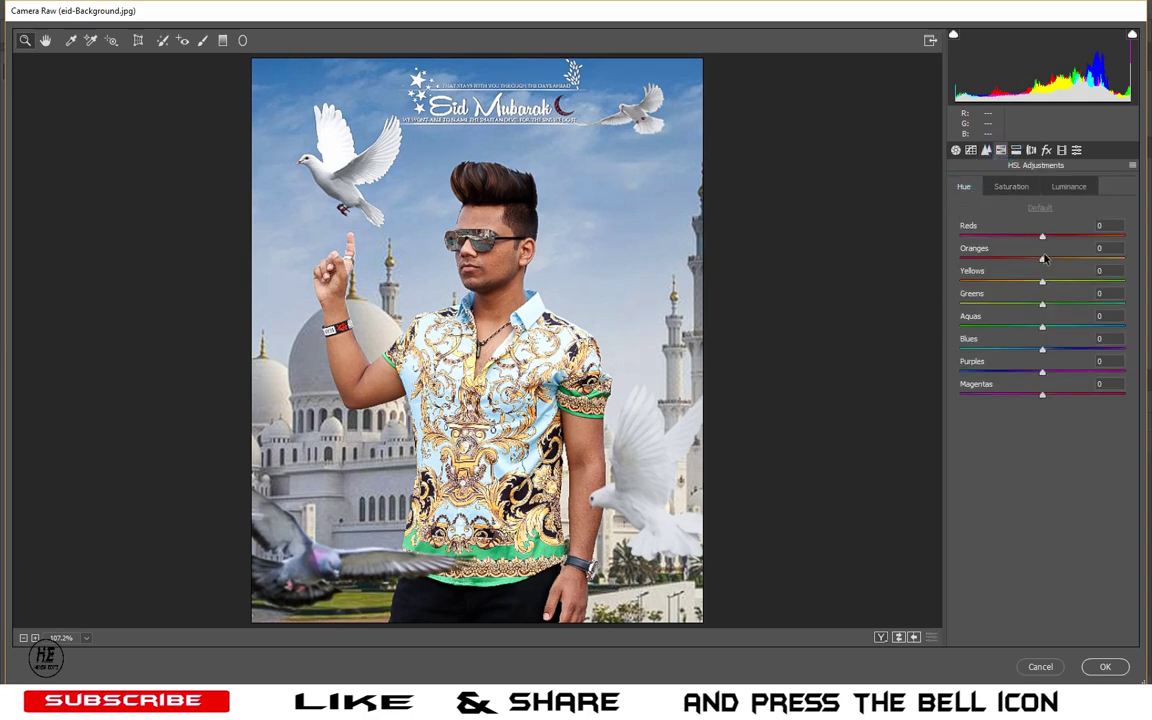
click(1014, 188)
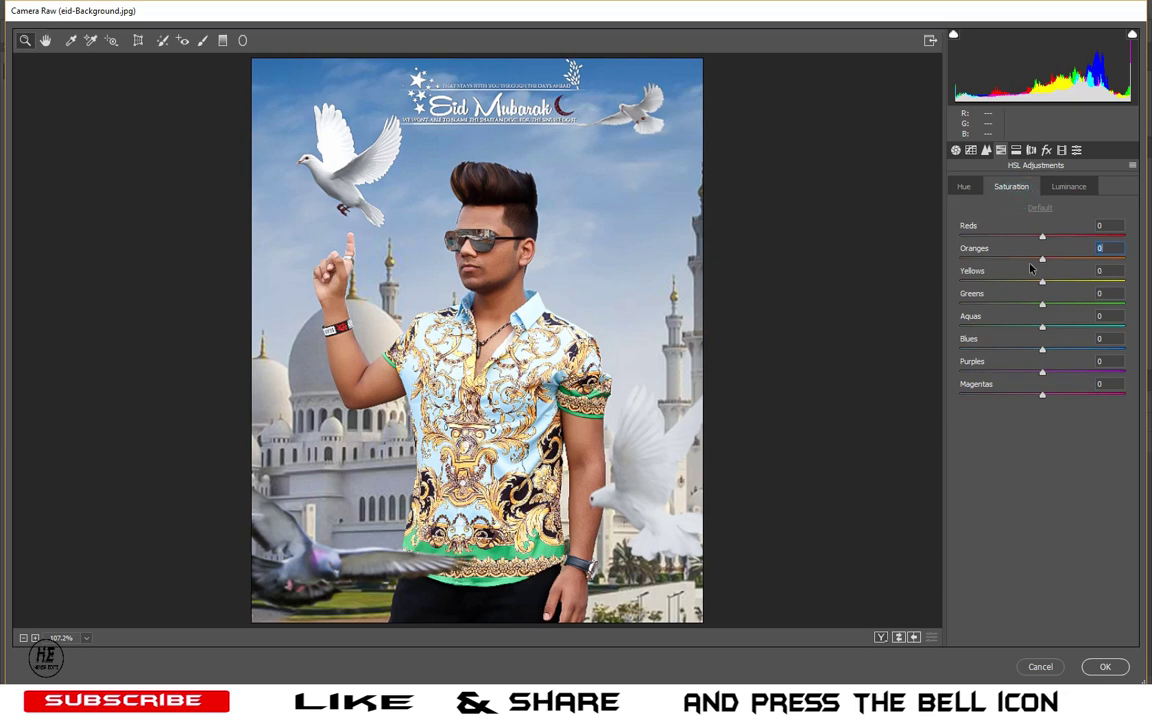
drag(1042, 258, 1030, 267)
Step: Shift Reds hue to -10 and Blues hue to -23, and desaturate Blues to -5
click(1068, 186)
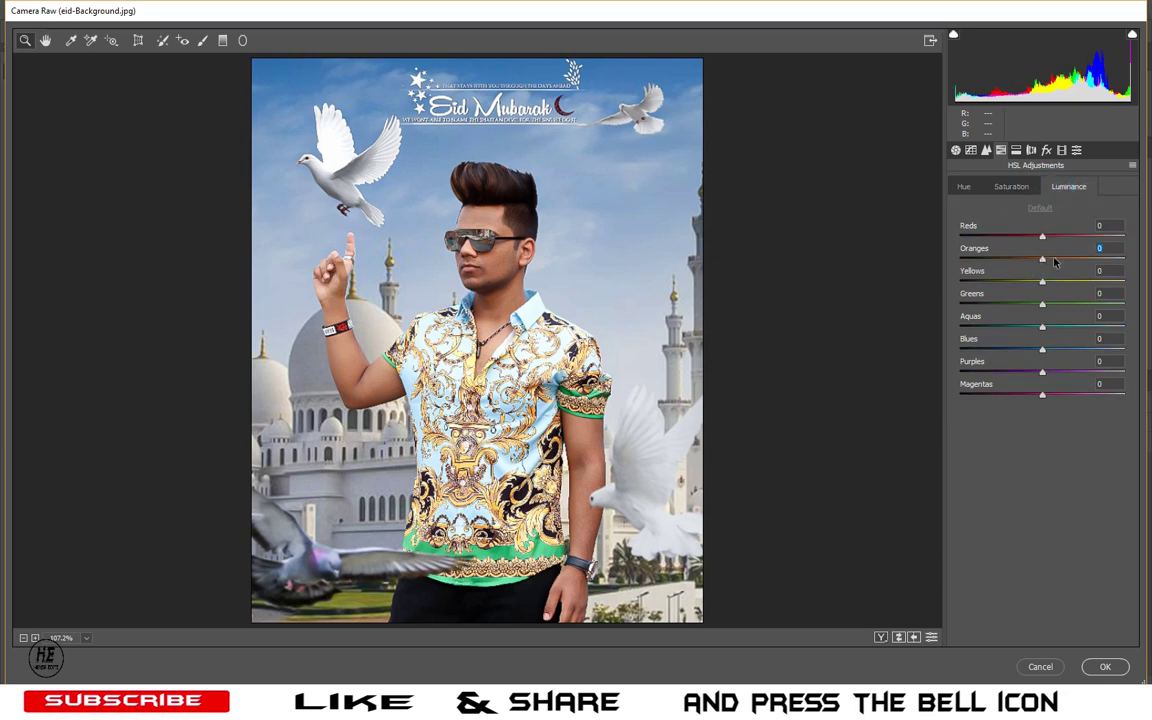
click(1040, 258)
click(968, 187)
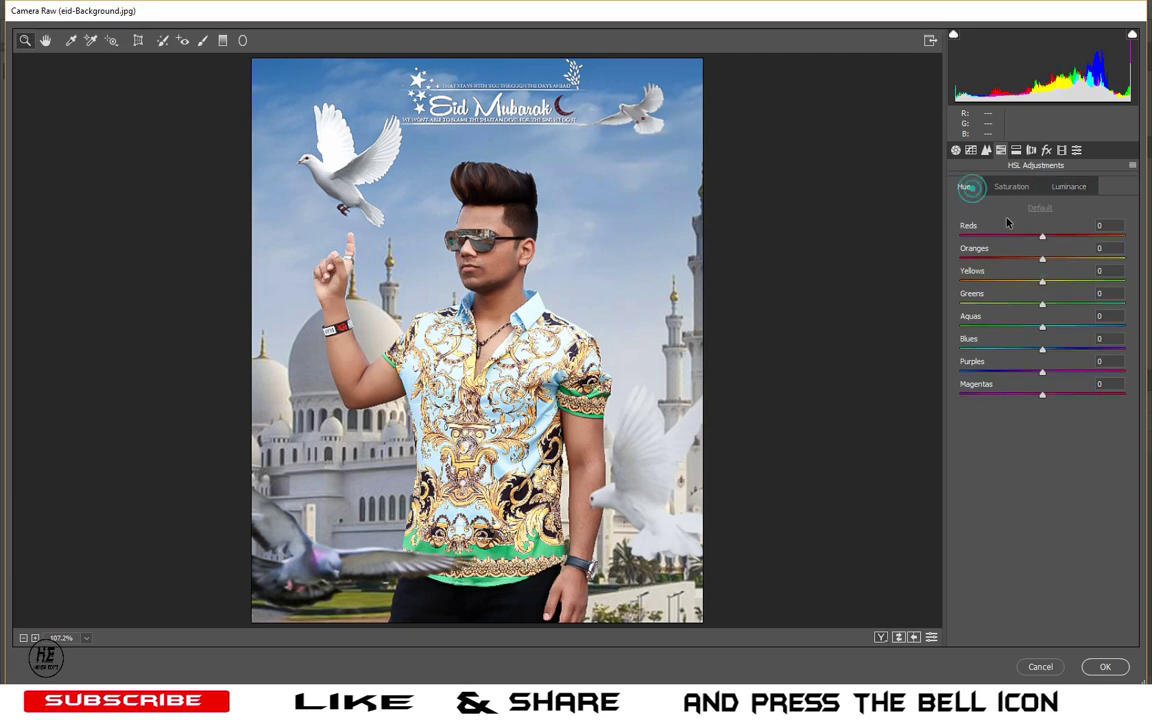
drag(1027, 266, 1026, 266)
double_click(1042, 258)
click(1041, 236)
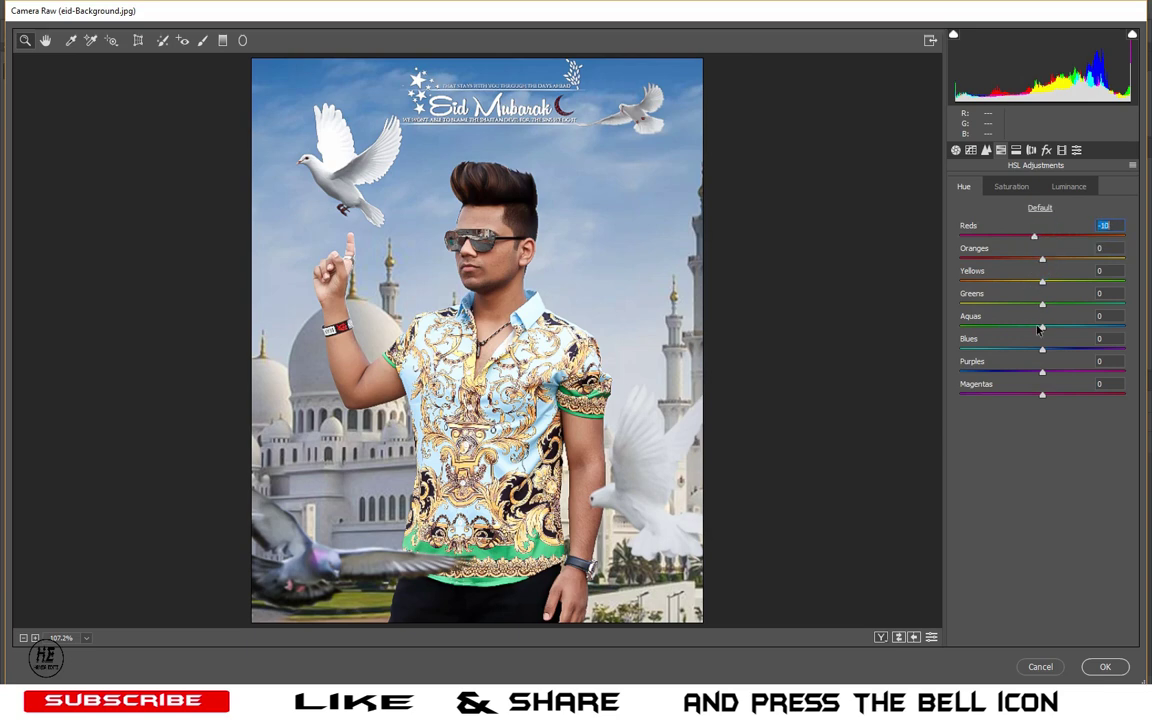
drag(1027, 354, 1031, 350)
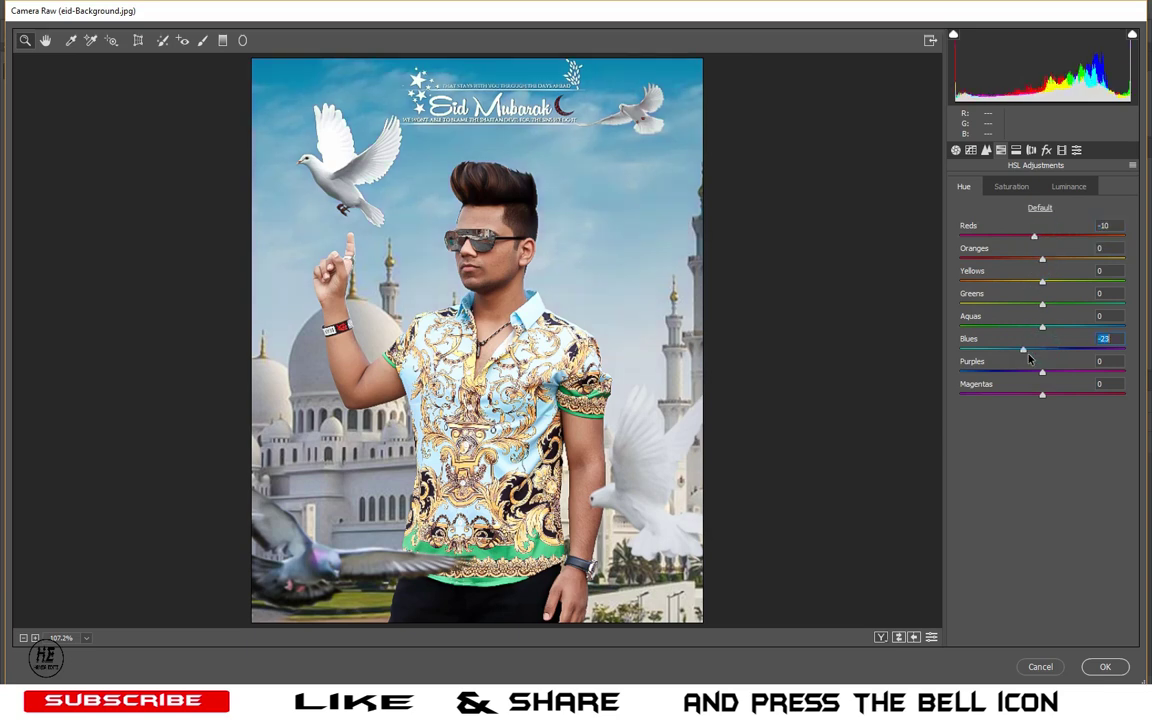
click(1028, 187)
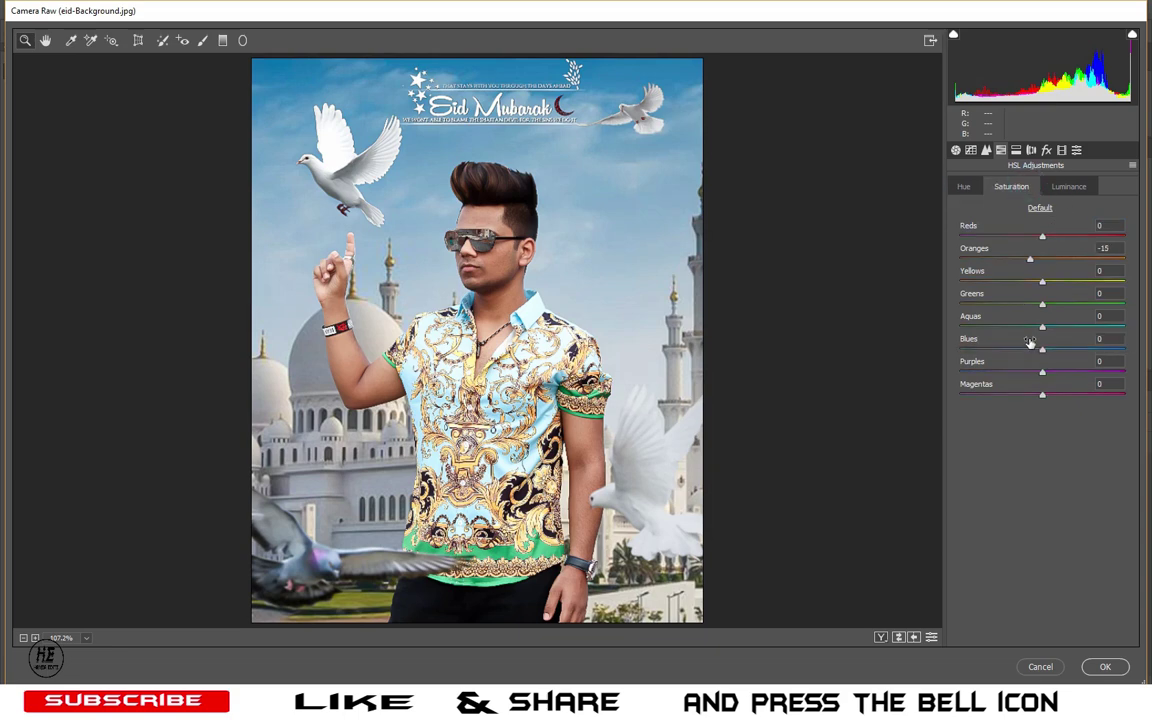
drag(1042, 352, 1035, 357)
click(1046, 150)
Step: Add a -45 post-crop vignette and brush a brightening exposure adjustment near the model's head
drag(1020, 342, 1005, 350)
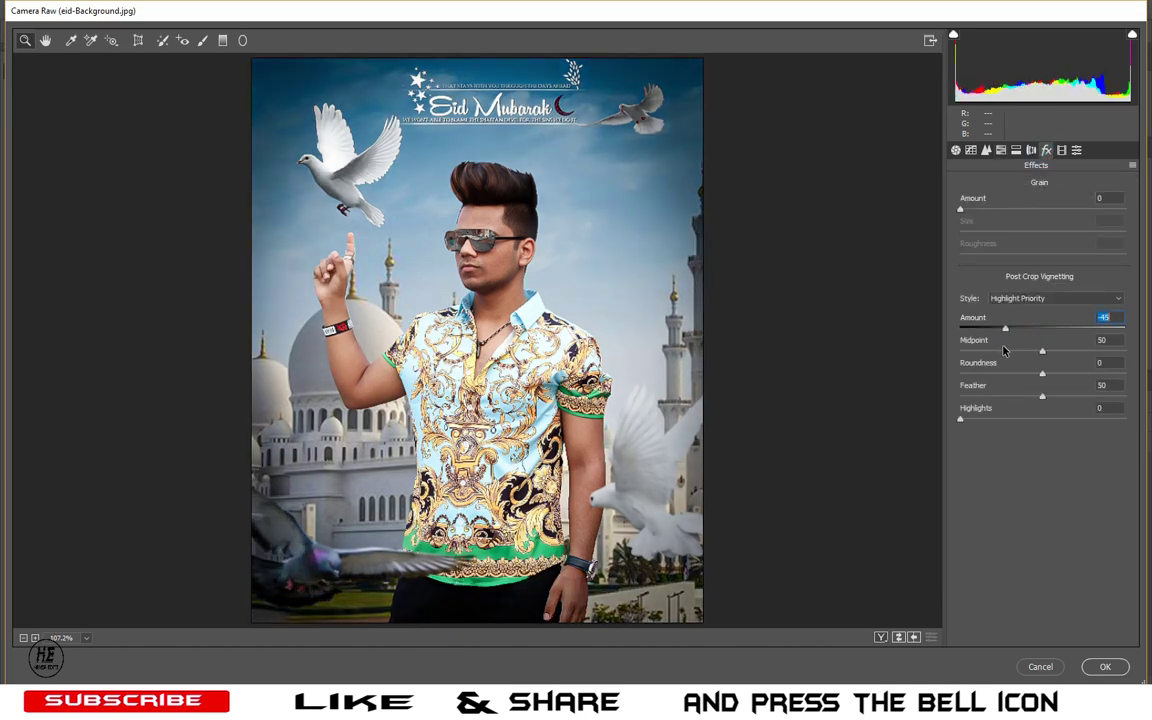
click(955, 150)
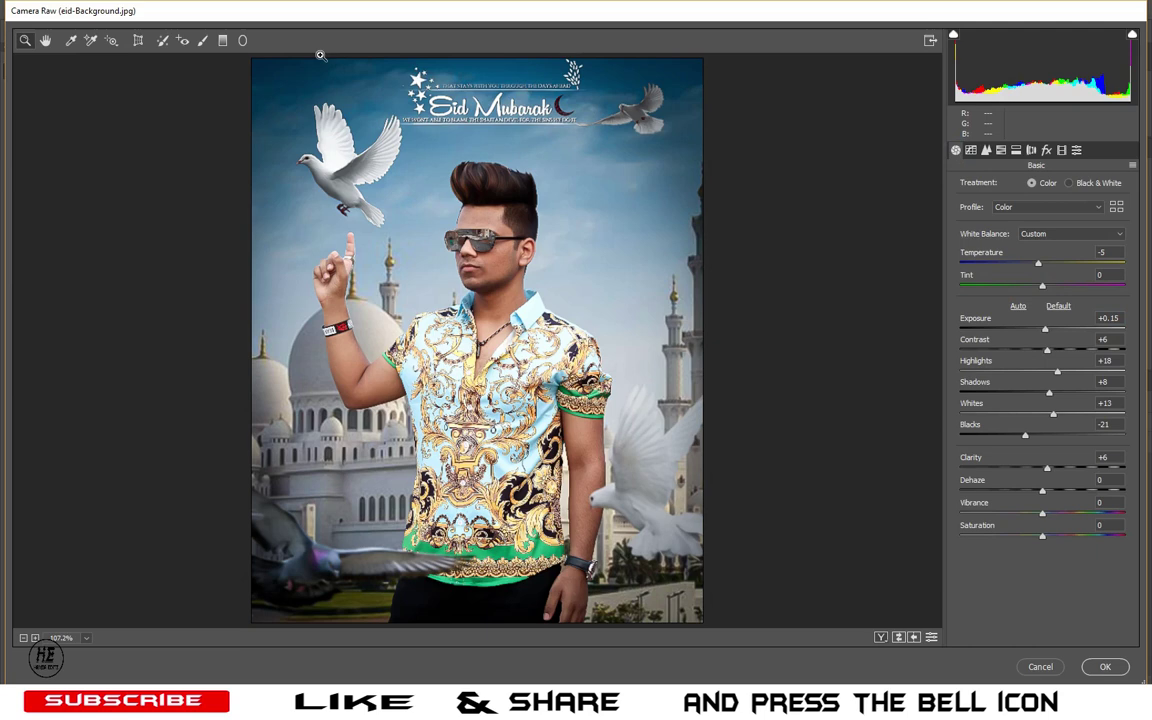
click(201, 41)
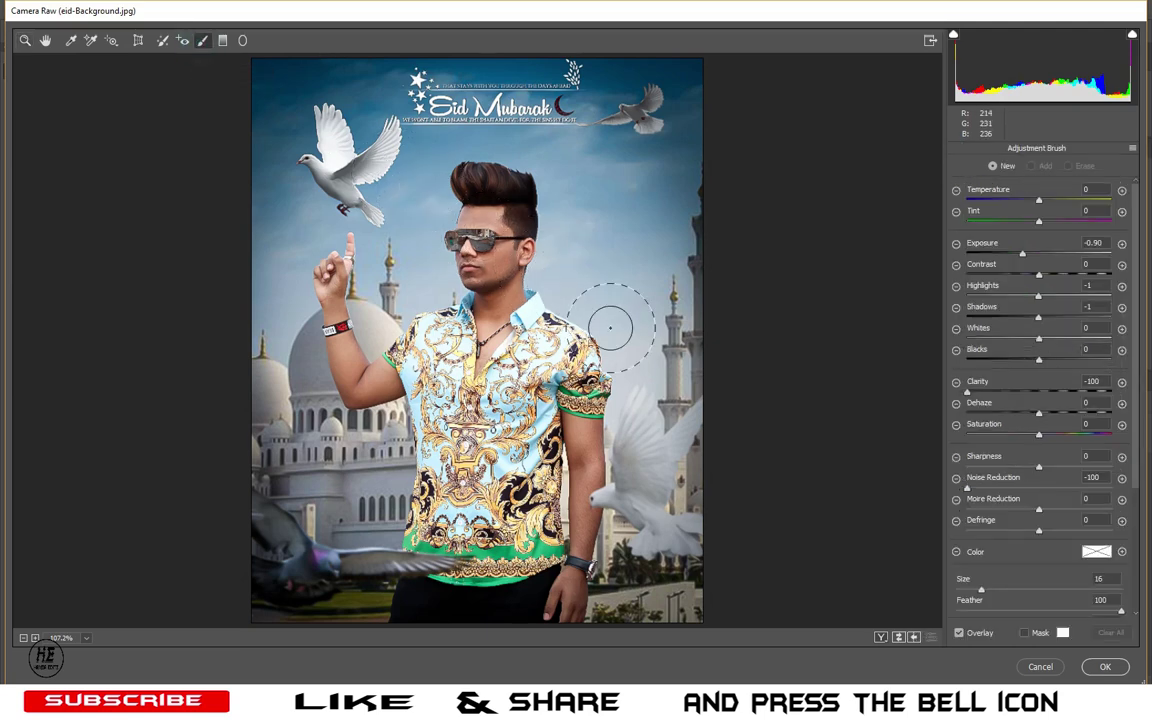
mouse_move(566, 250)
mouse_down()
mouse_move(495, 228)
mouse_move(500, 215)
mouse_up()
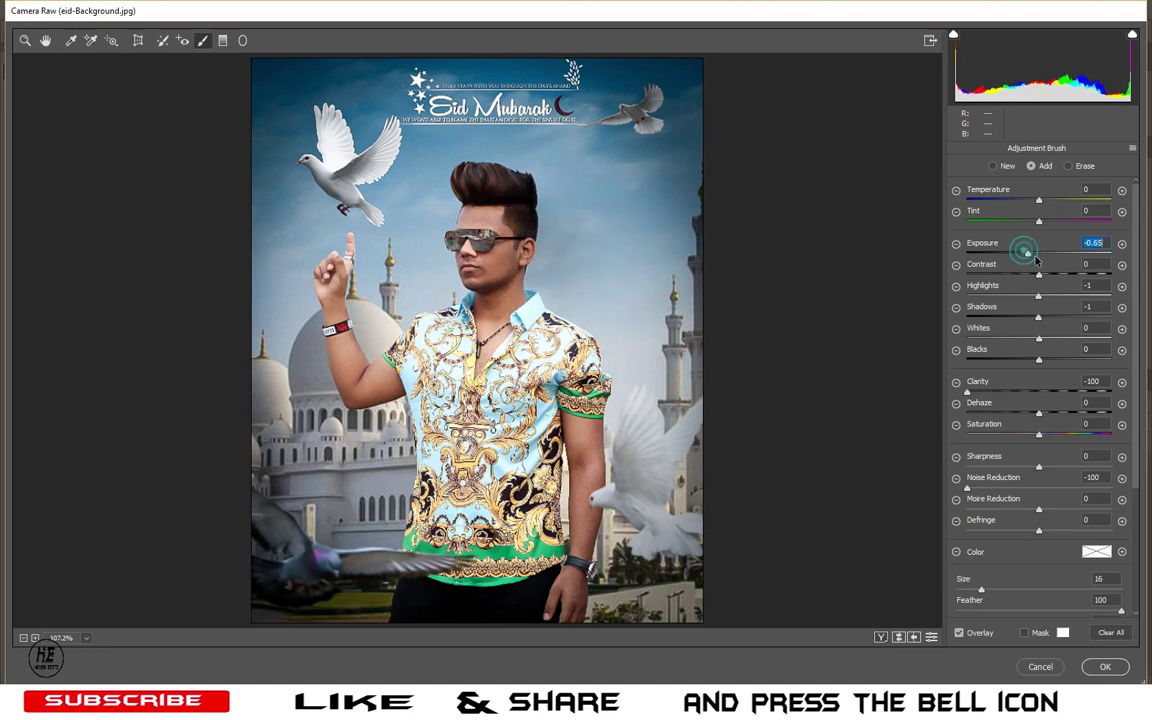
drag(1025, 258, 1044, 262)
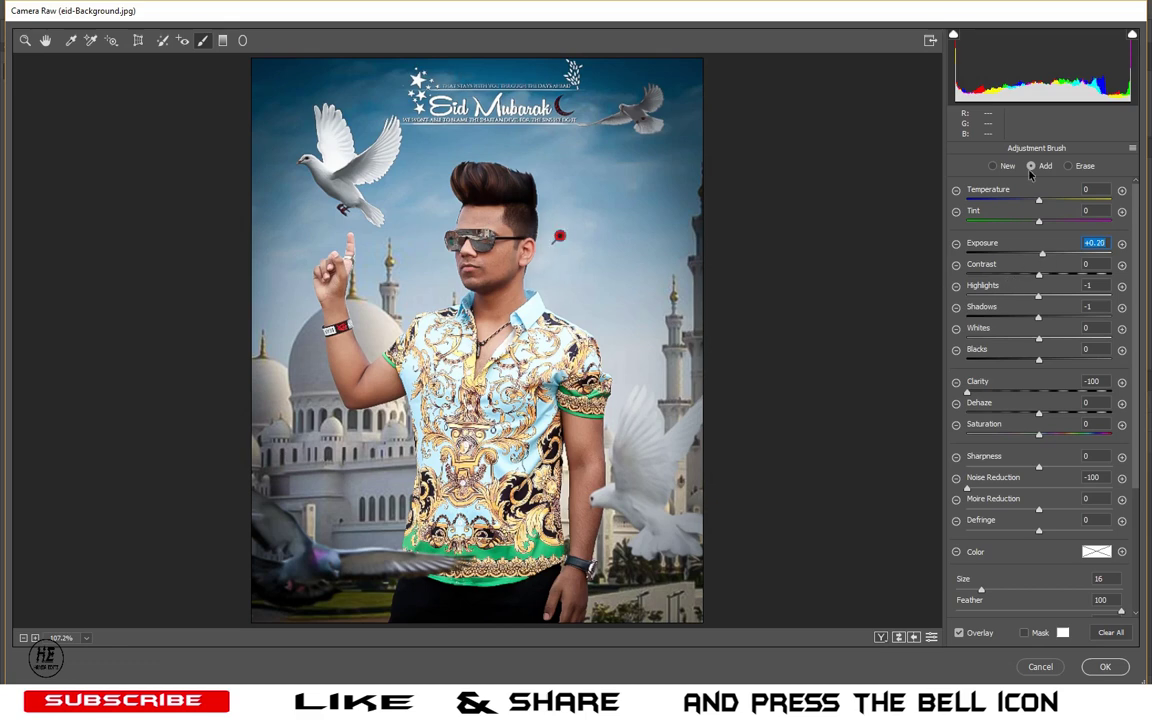
Step: Brush a second adjustment on the bottom-left corner, darkening it to Exposure -0.70
click(993, 166)
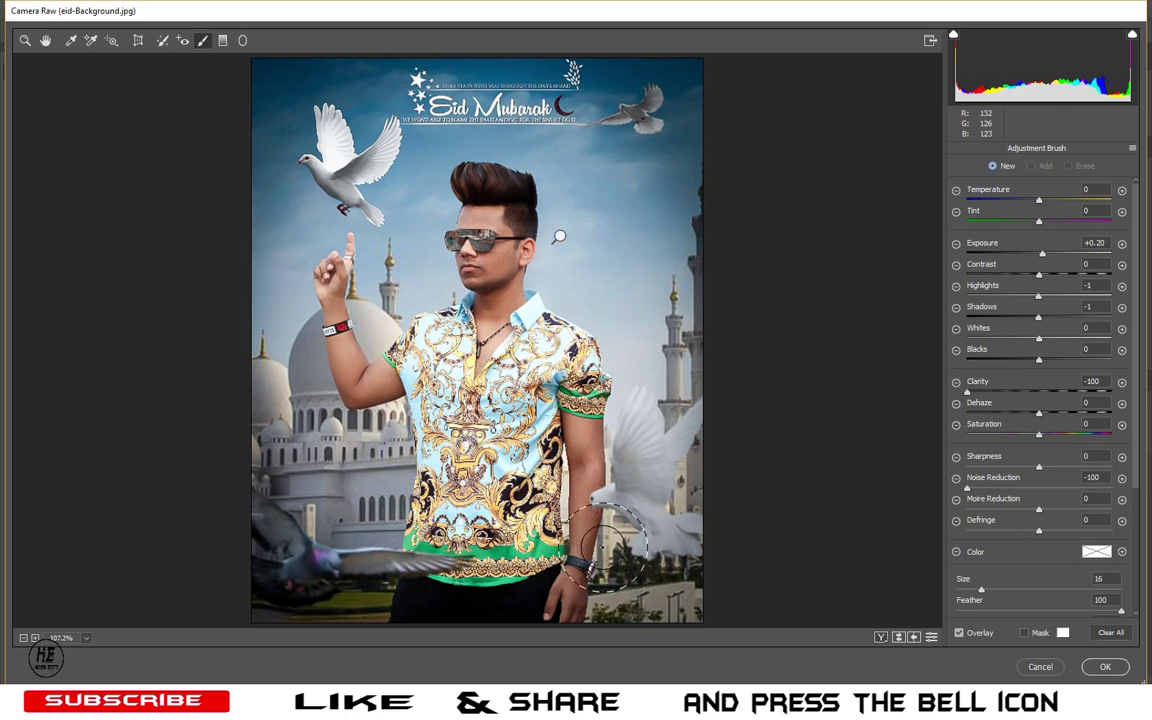
mouse_move(269, 591)
mouse_down()
mouse_move(520, 596)
mouse_move(686, 552)
mouse_move(280, 605)
mouse_up()
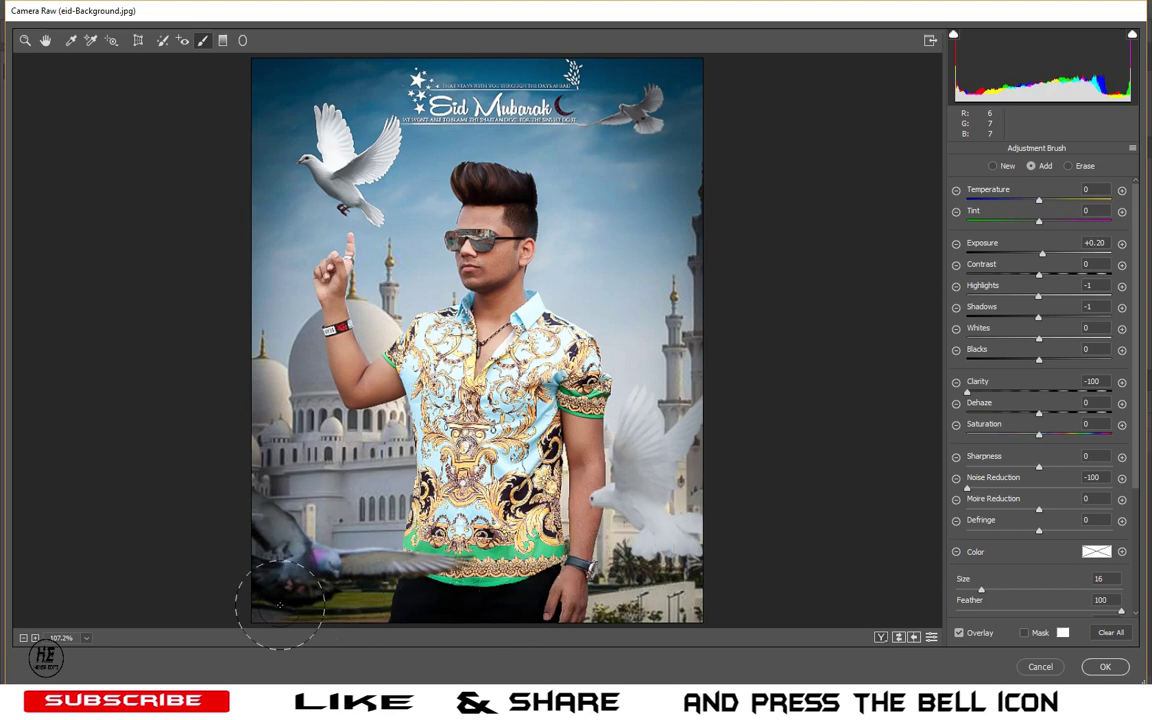
mouse_move(1047, 261)
mouse_down()
mouse_move(1021, 266)
mouse_move(1030, 269)
mouse_up()
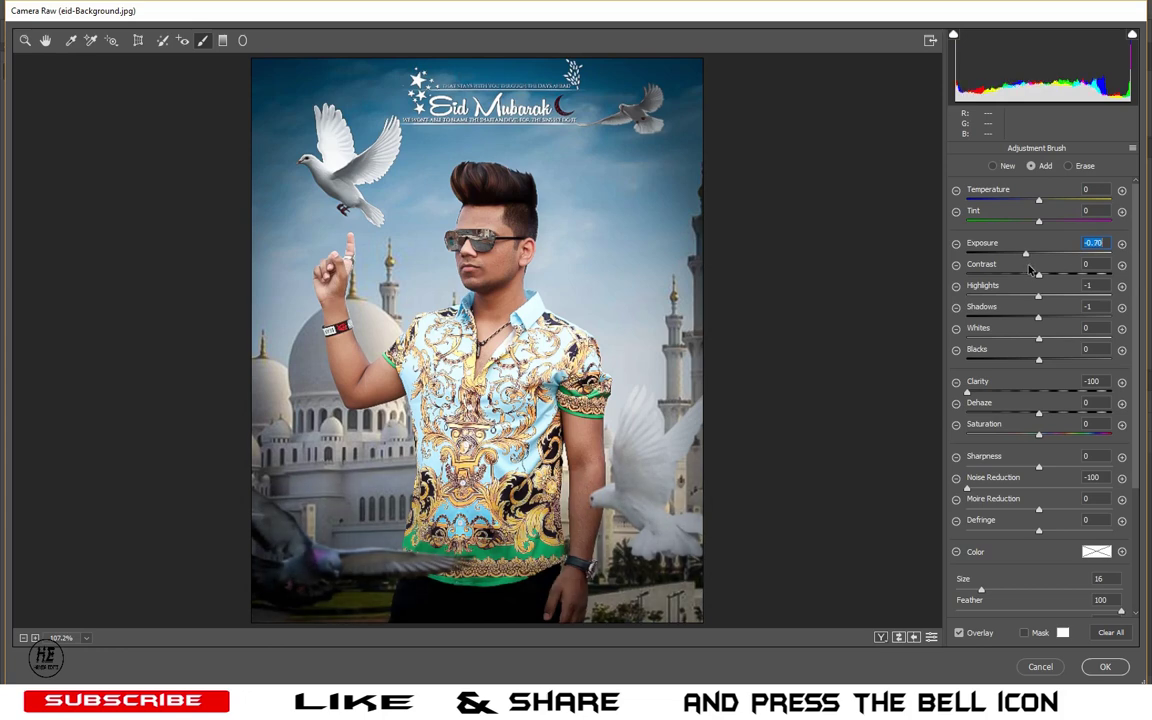
Step: Apply the Camera Raw grade, then toggle the Background copy's visibility to compare before and after
click(1105, 666)
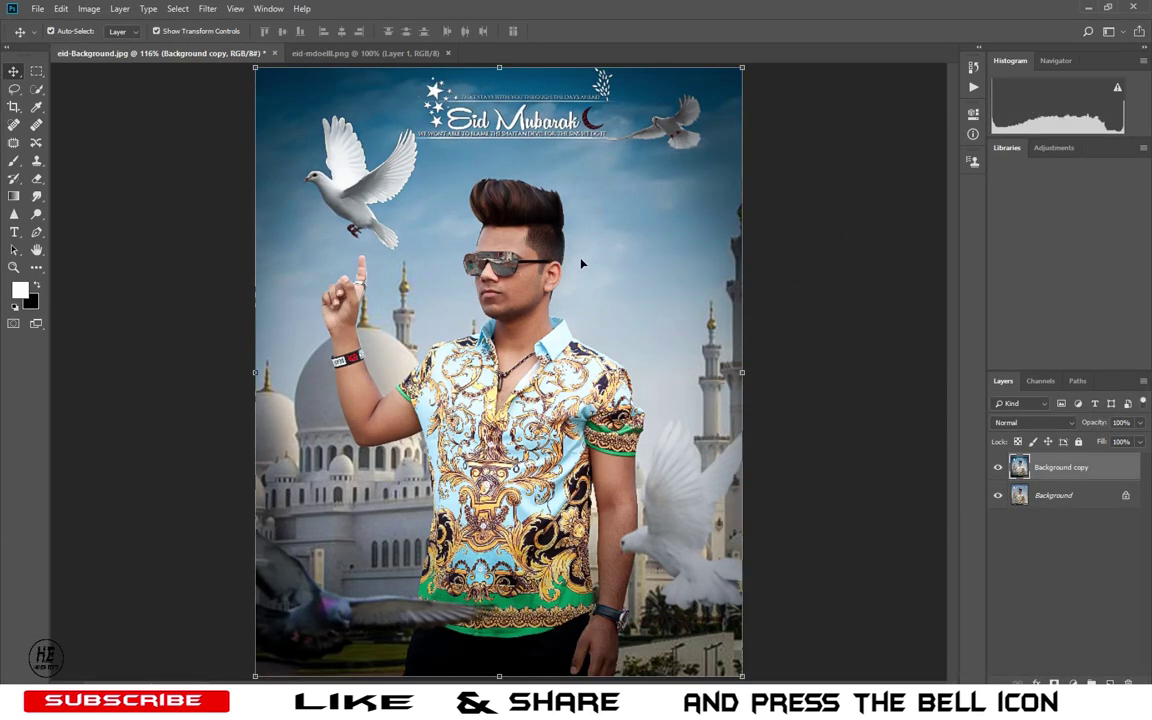
click(996, 468)
click(996, 468)
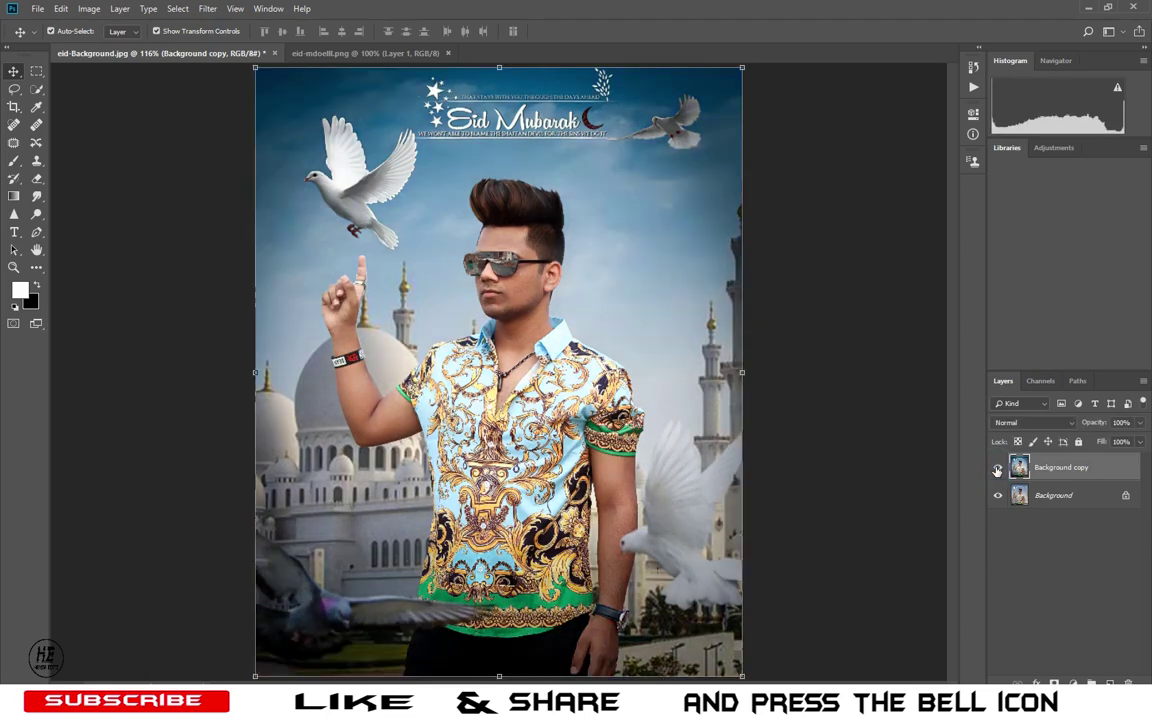